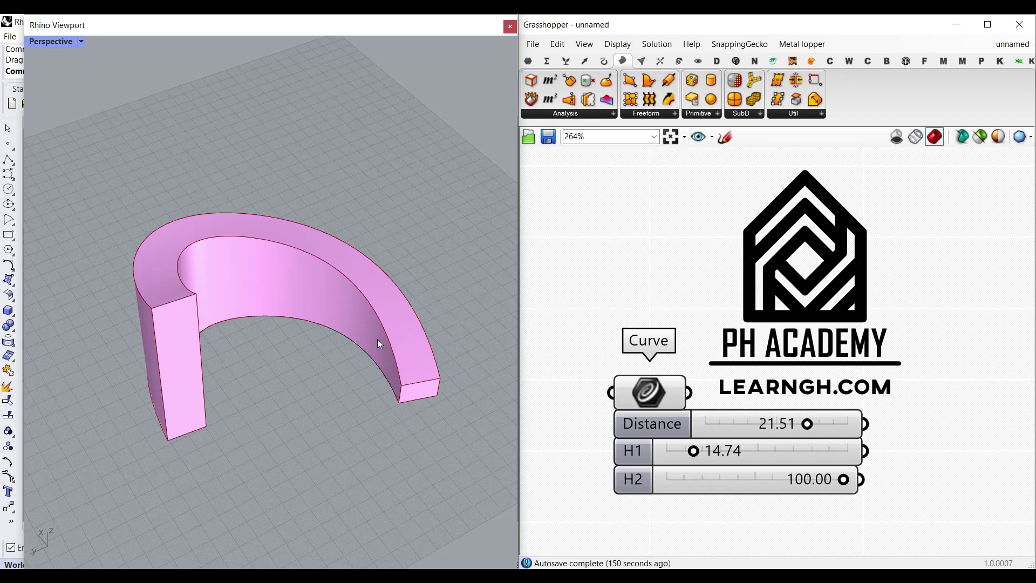
Orbit around the curved solid and select the Curve component to show its base curve.
right_drag(351, 348, 344, 383)
click(646, 394)
right_drag(290, 330, 268, 386)
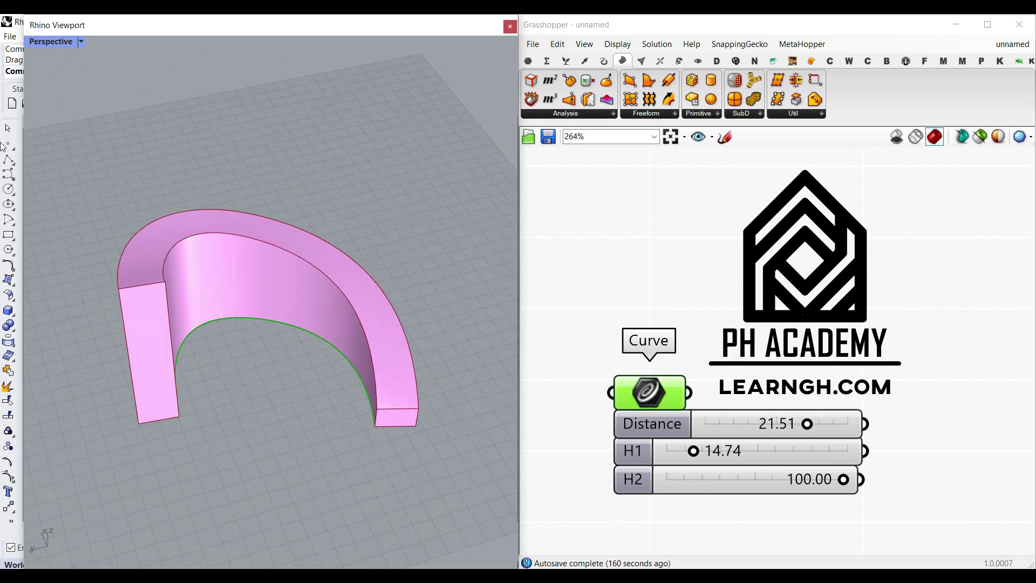
Start a polyline at the arc's end and place vertices along and across the arc.
click(8, 160)
click(410, 406)
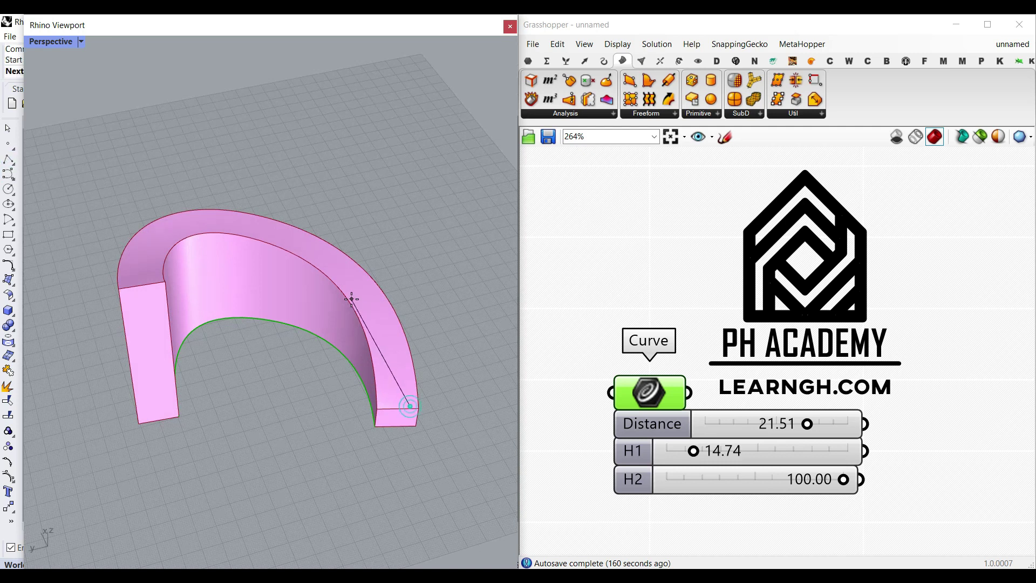
click(352, 298)
click(187, 298)
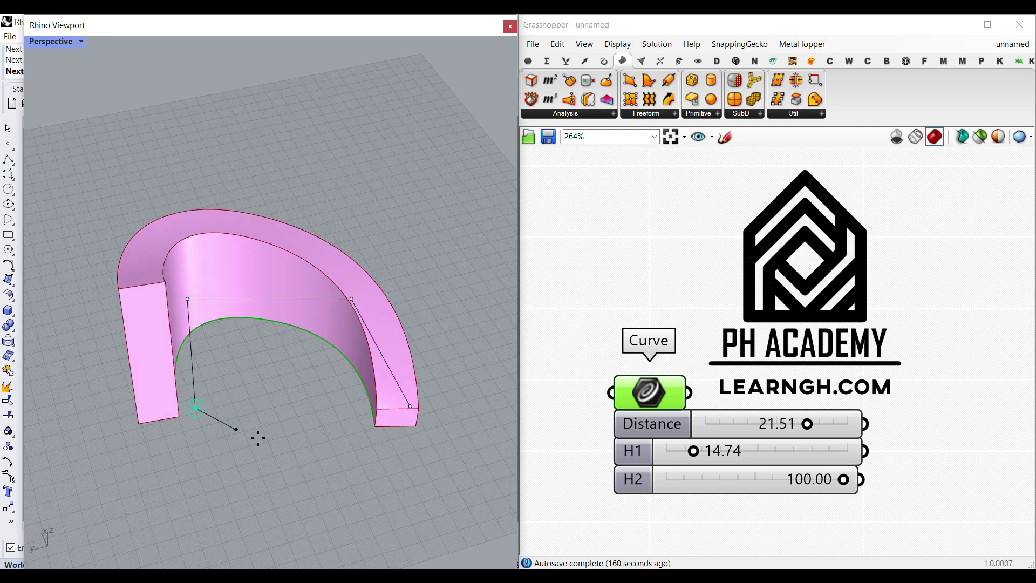
Finish the polyline and set it as the Curve component's single curve.
key(Escape)
right_click(653, 403)
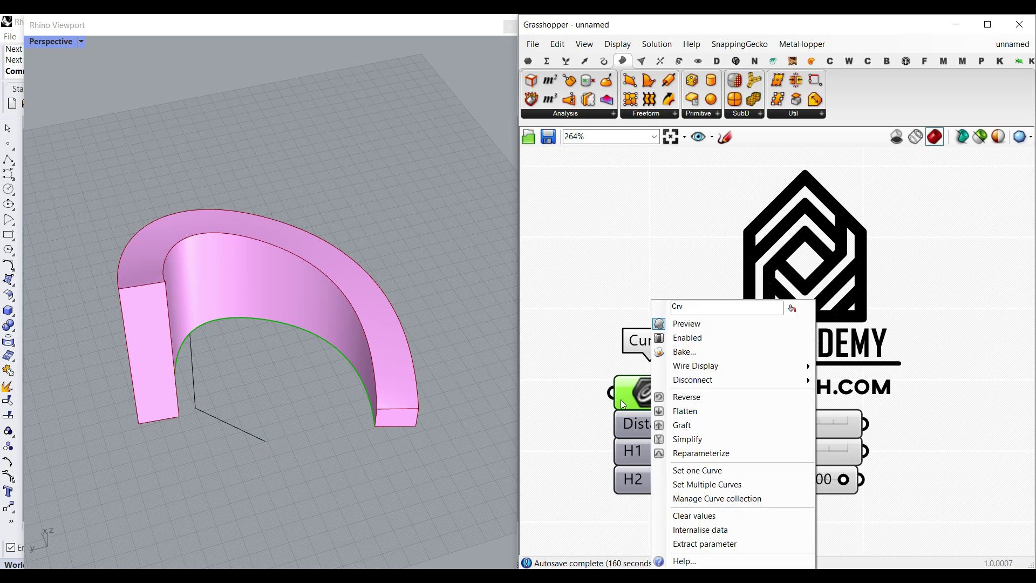
click(697, 470)
click(216, 419)
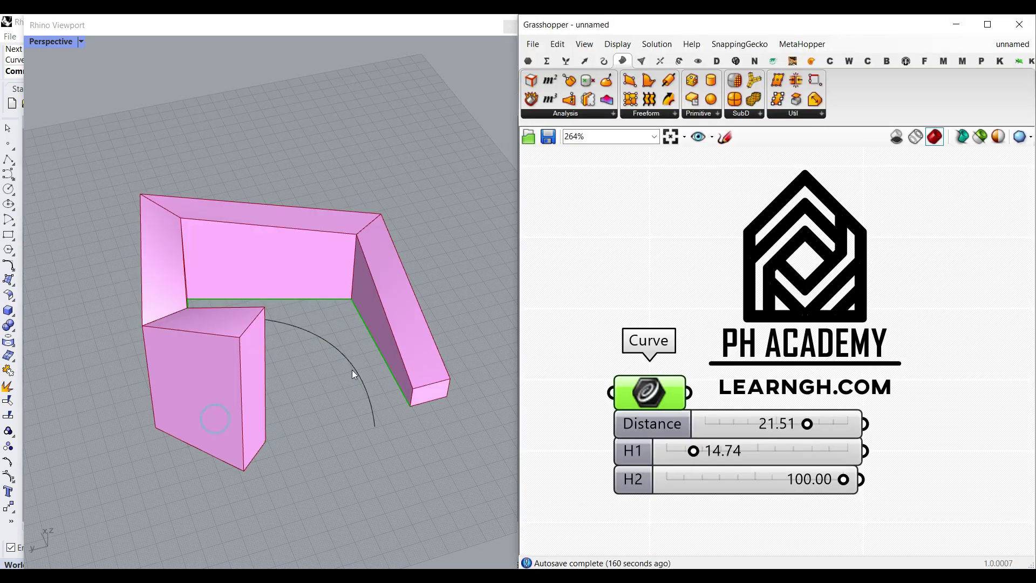
Hide the original arc and frame the new walls from a lower angle.
right_drag(352, 371, 293, 375)
click(303, 340)
key(ctrl+h)
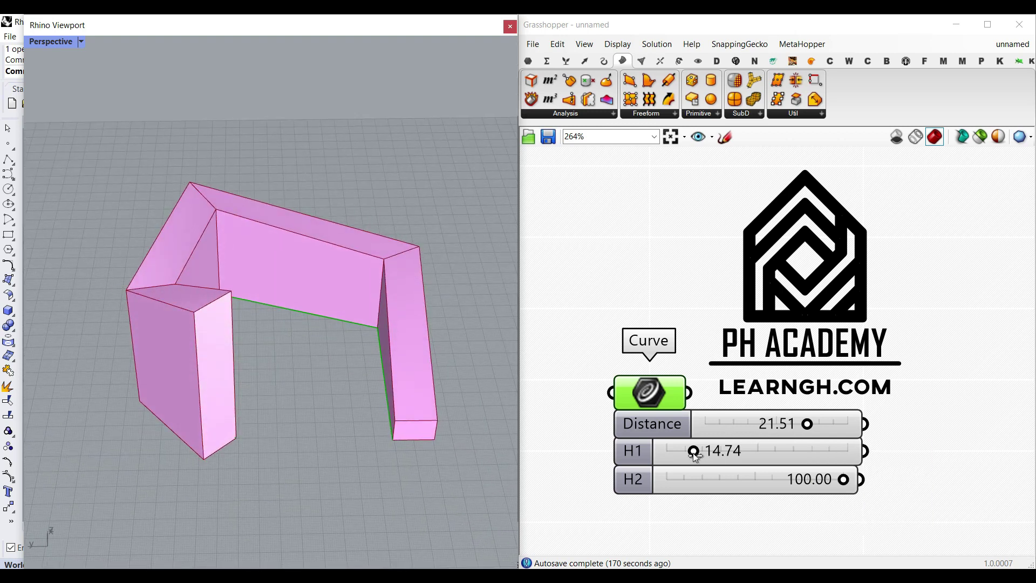
right_drag(361, 426, 277, 404)
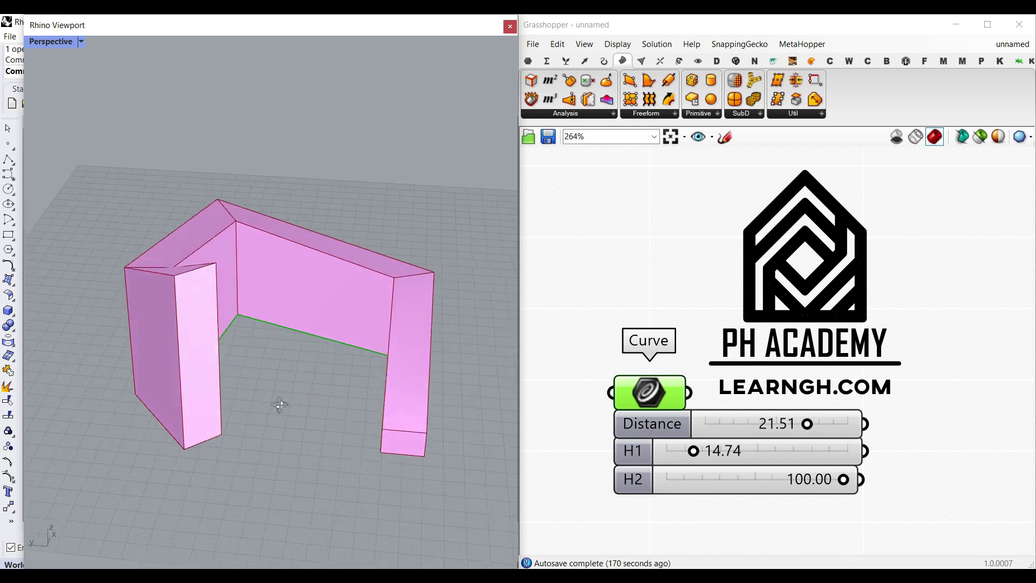
scroll(386, 432, up, 5)
right_drag(386, 432, 442, 394)
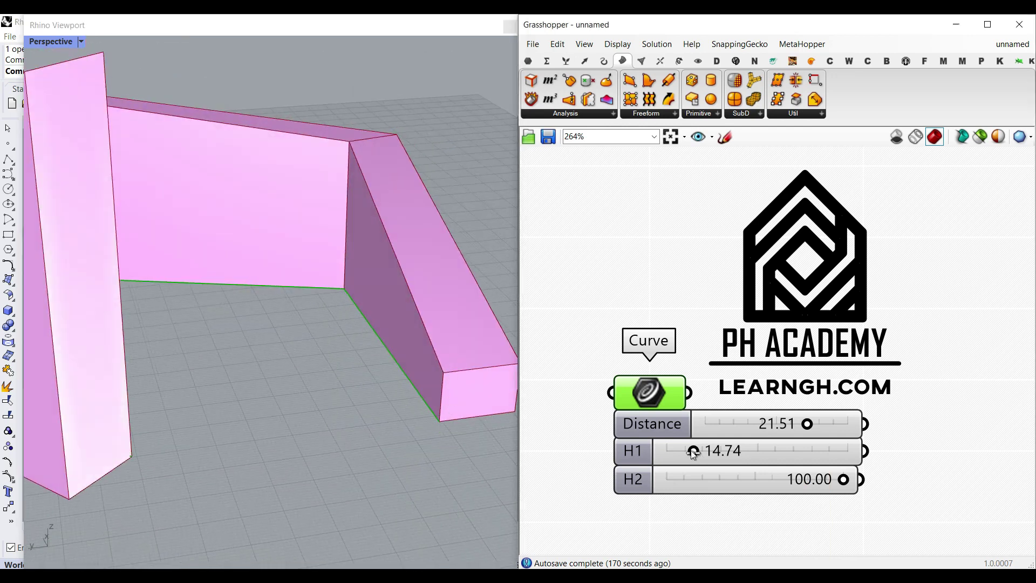
Set H1 to 0.00, H2 to about 26.65 and Distance to -33.82.
mouse_move(693, 451)
mouse_down()
mouse_move(651, 451)
mouse_move(696, 451)
mouse_up()
right_drag(410, 377, 84, 310)
mouse_move(838, 484)
mouse_down()
mouse_move(699, 483)
mouse_move(857, 484)
mouse_up()
drag(809, 427, 743, 425)
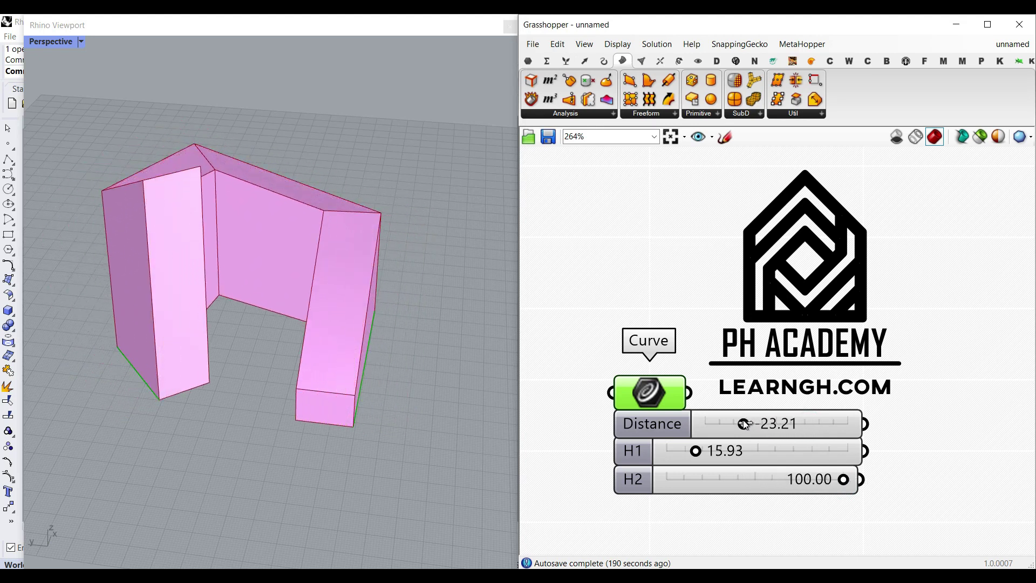
right_drag(232, 254, 253, 340)
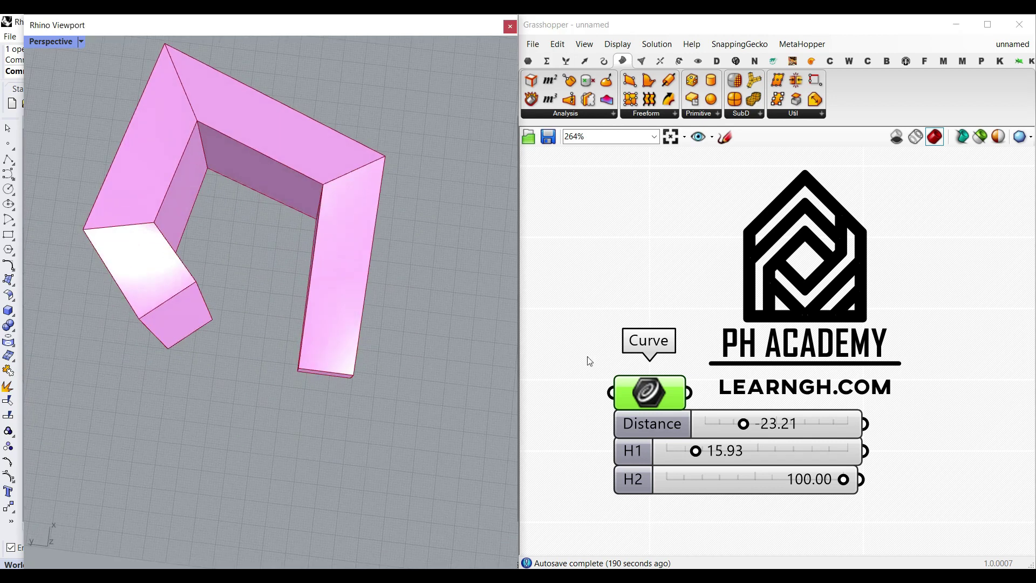
drag(743, 425, 809, 424)
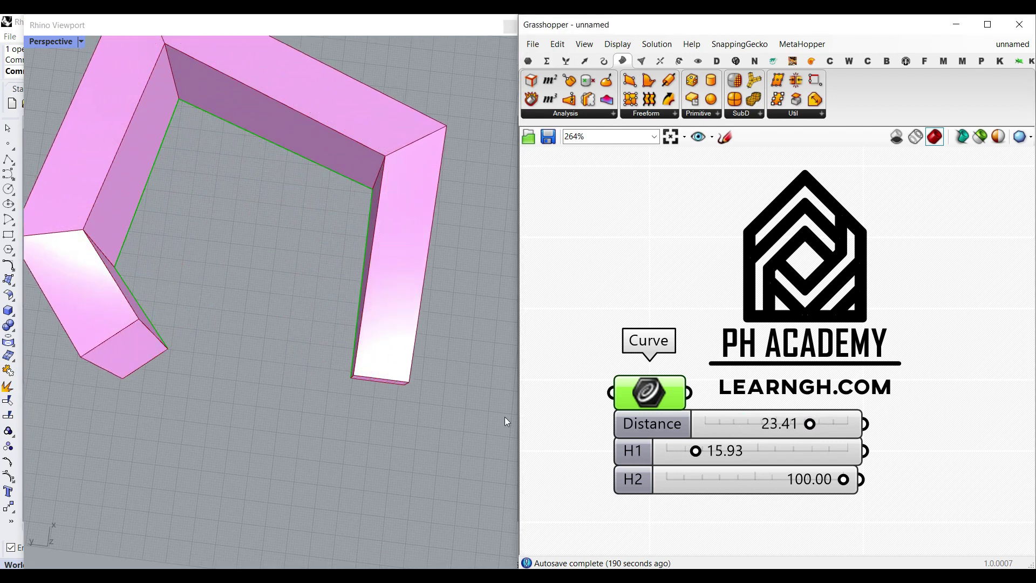
Move the grey baked copy up-right and shift the source polyline down-left.
scroll(270, 390, down, 3)
right_drag(269, 391, 278, 340)
scroll(270, 265, up, 2)
right_drag(289, 382, 311, 342)
click(662, 315)
scroll(411, 215, down, 3)
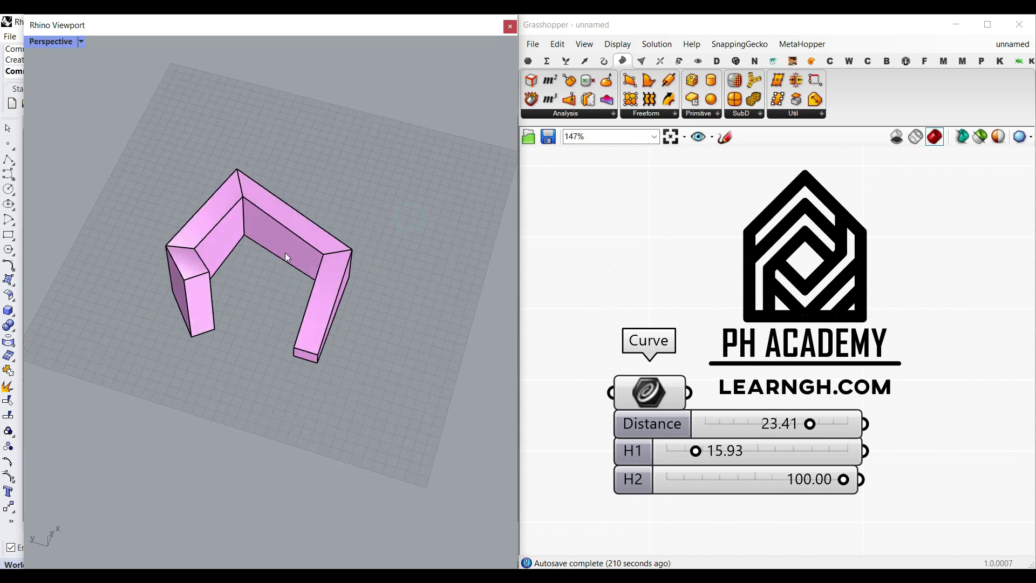
drag(285, 253, 380, 271)
drag(293, 273, 272, 337)
Orbit to see both objects and select the polyline inside the pink walls.
right_drag(325, 277, 261, 334)
scroll(312, 214, down, 3)
scroll(287, 217, up, 3)
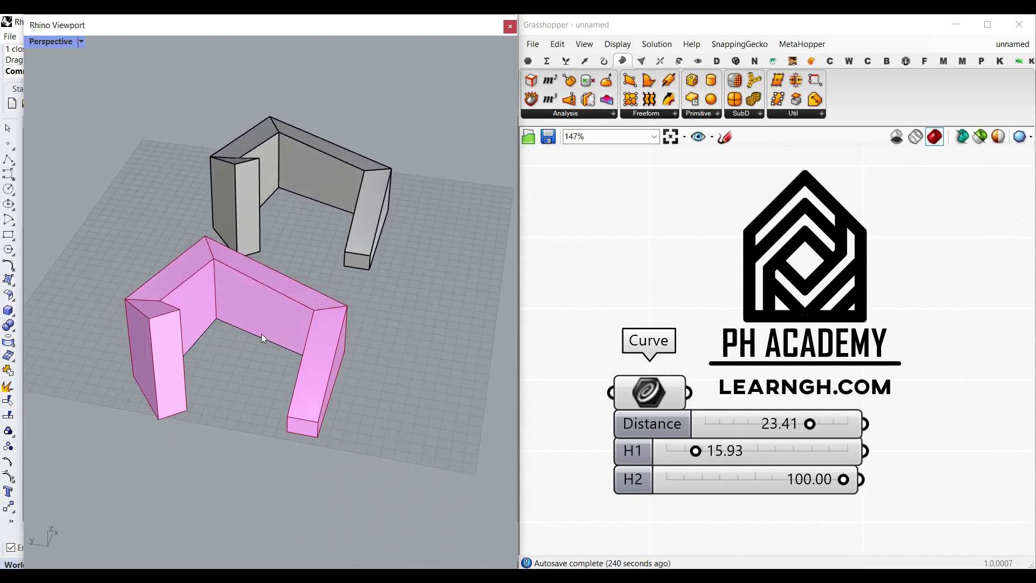
click(261, 336)
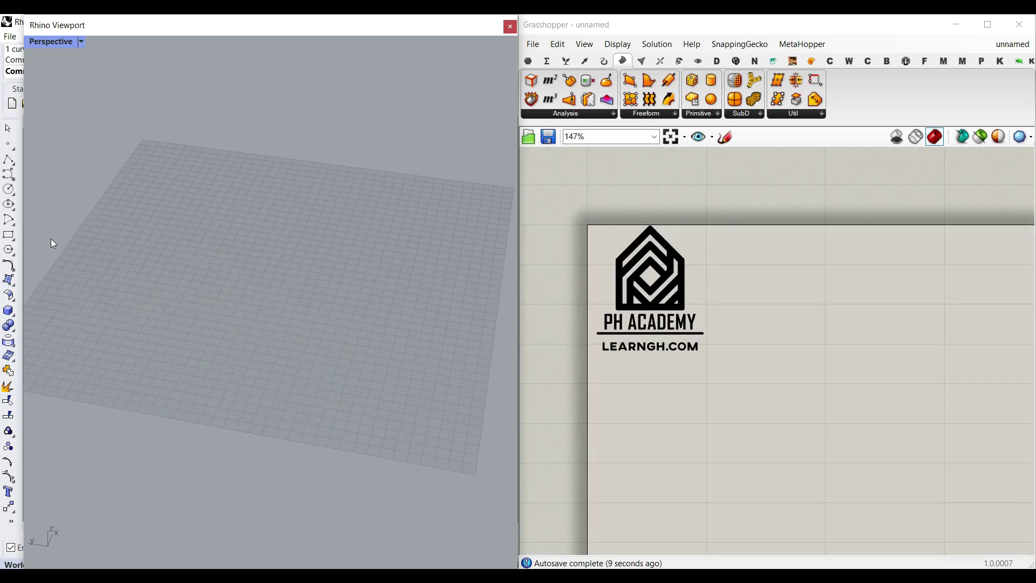
Draw a new open polyline through five grid points and centre the Rhino and Grasshopper views.
click(9, 160)
click(420, 300)
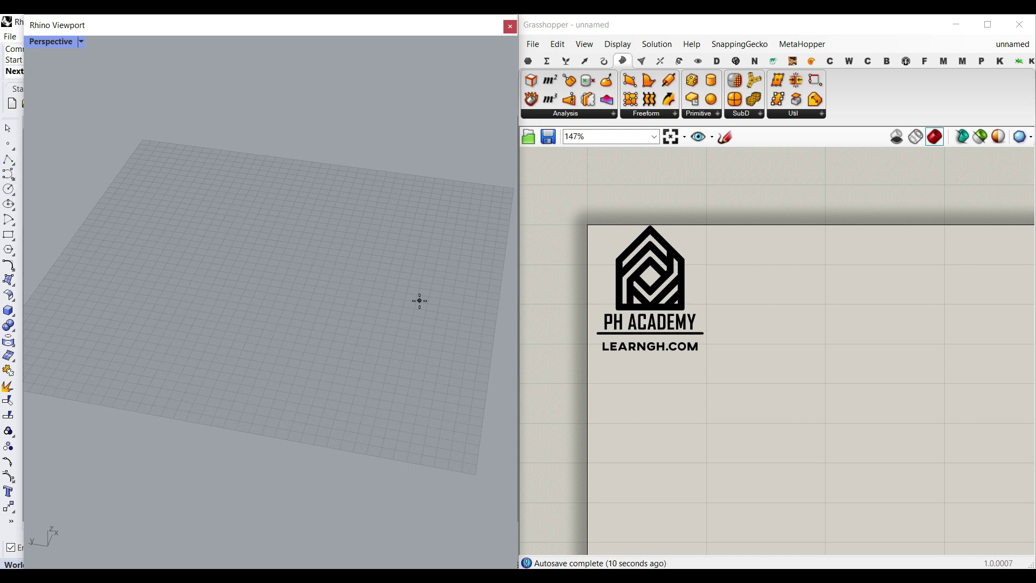
click(338, 229)
click(208, 250)
click(203, 351)
click(312, 374)
key(Return)
scroll(308, 302, up, 3)
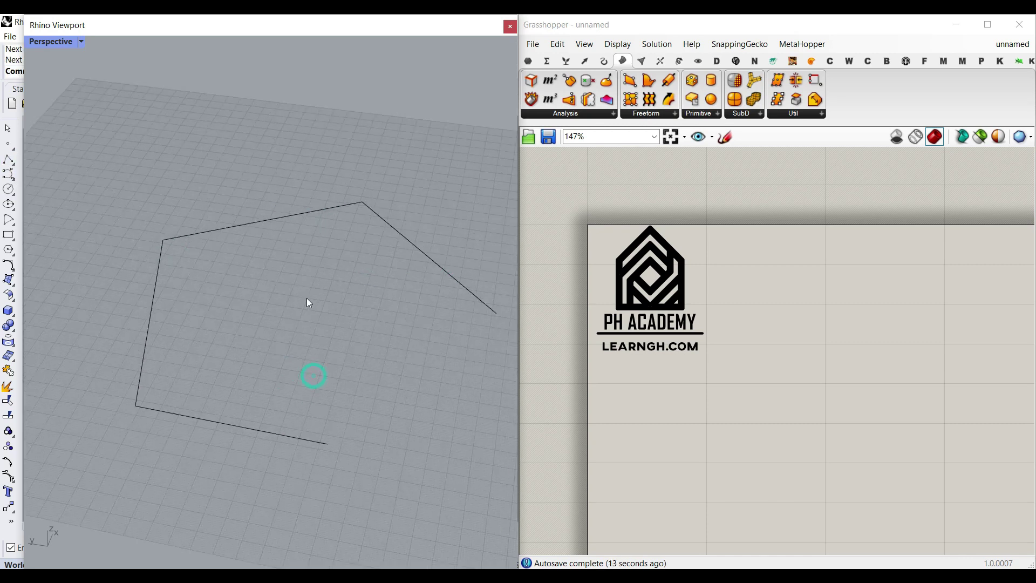
shift+right_drag(308, 303, 247, 299)
right_drag(753, 333, 691, 266)
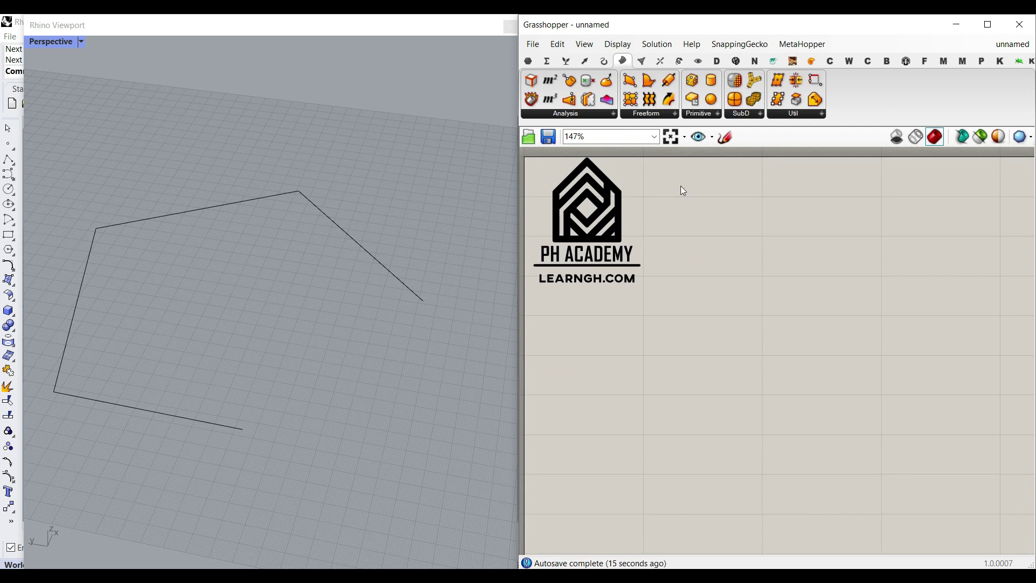
Place a Curve parameter from Params > Geometry and set it to the new polyline.
click(530, 63)
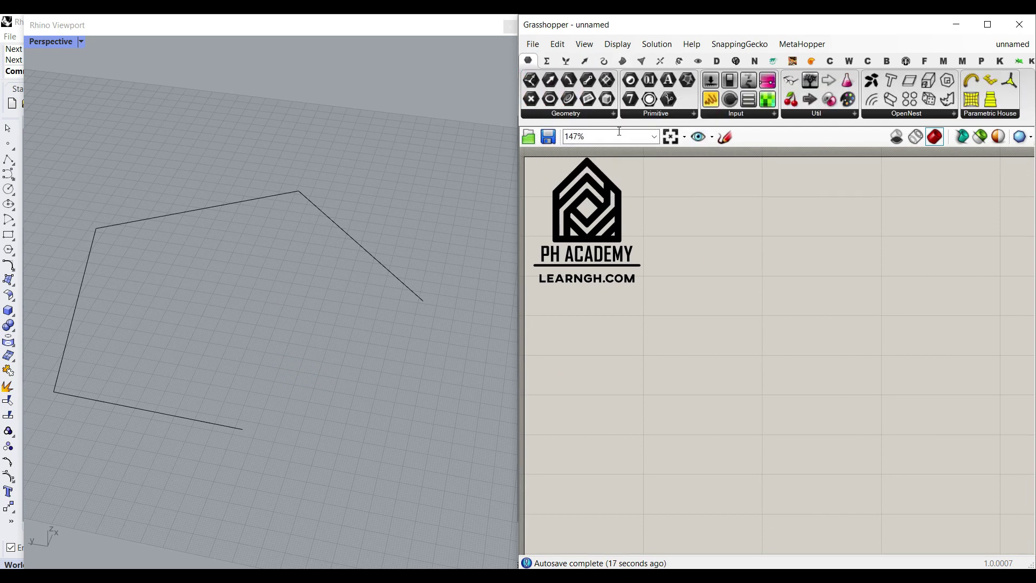
drag(568, 103, 644, 350)
scroll(653, 364, up, 3)
drag(793, 402, 750, 402)
right_click(750, 402)
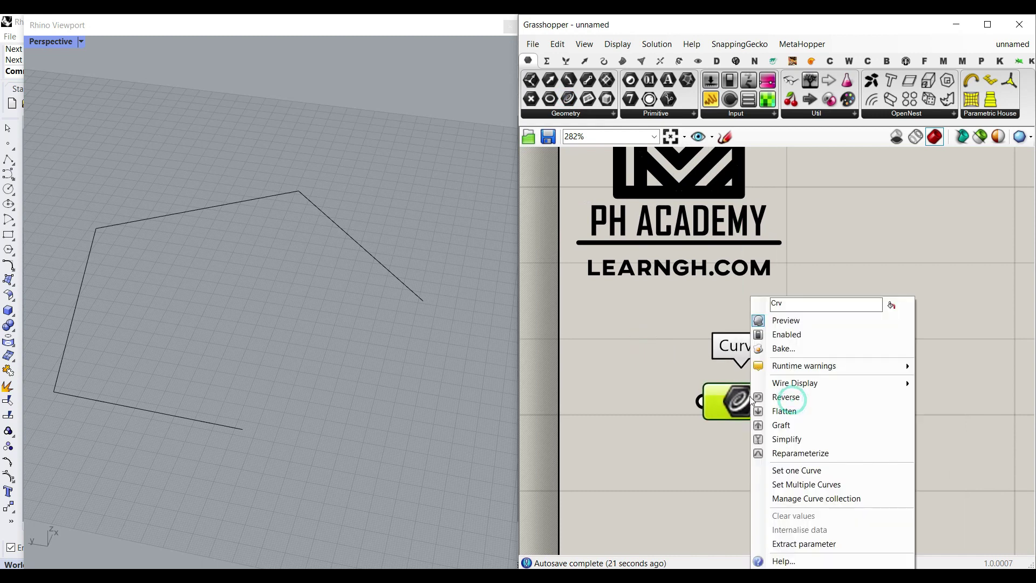
click(785, 471)
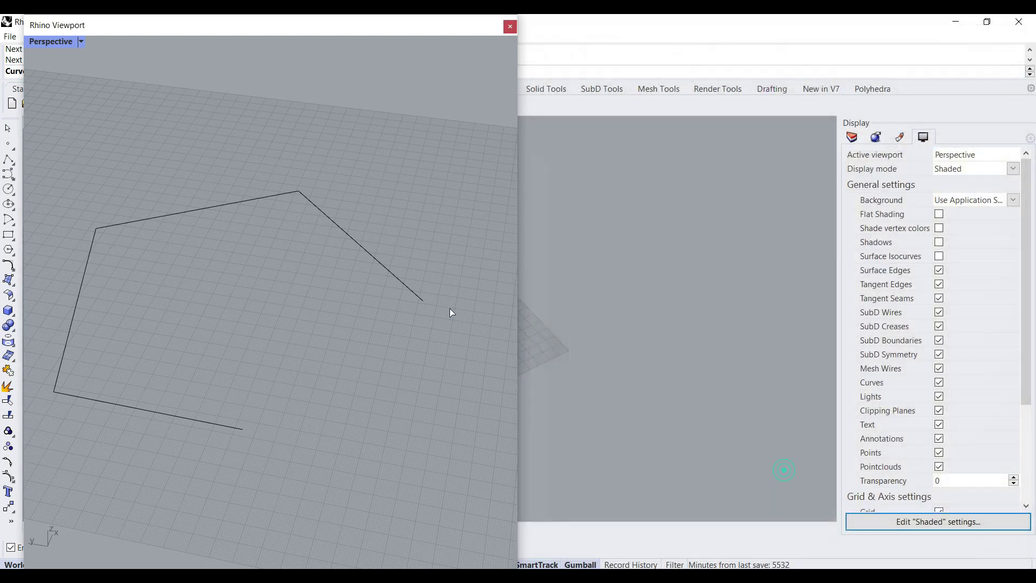
click(409, 292)
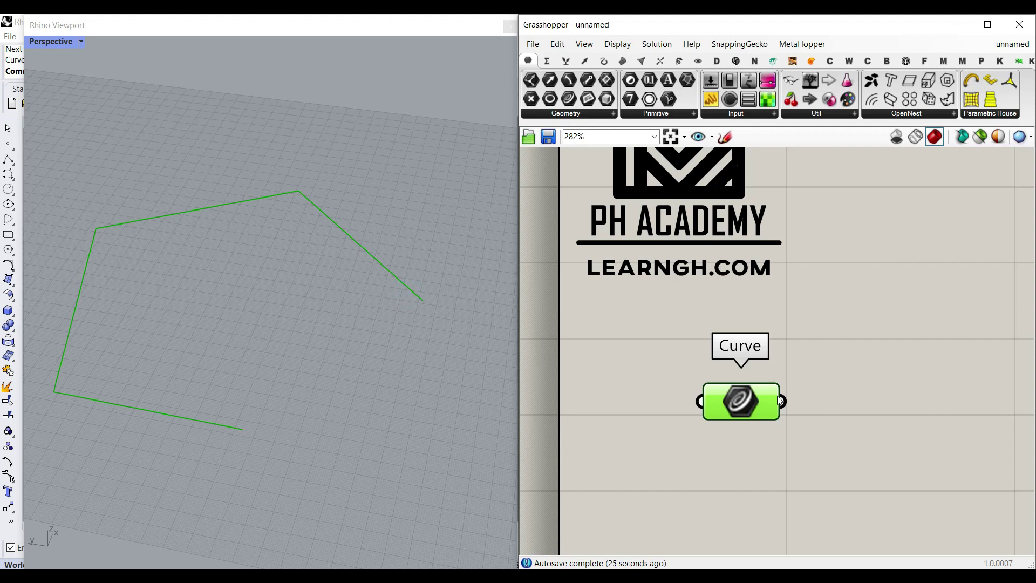
right_drag(296, 380, 298, 339)
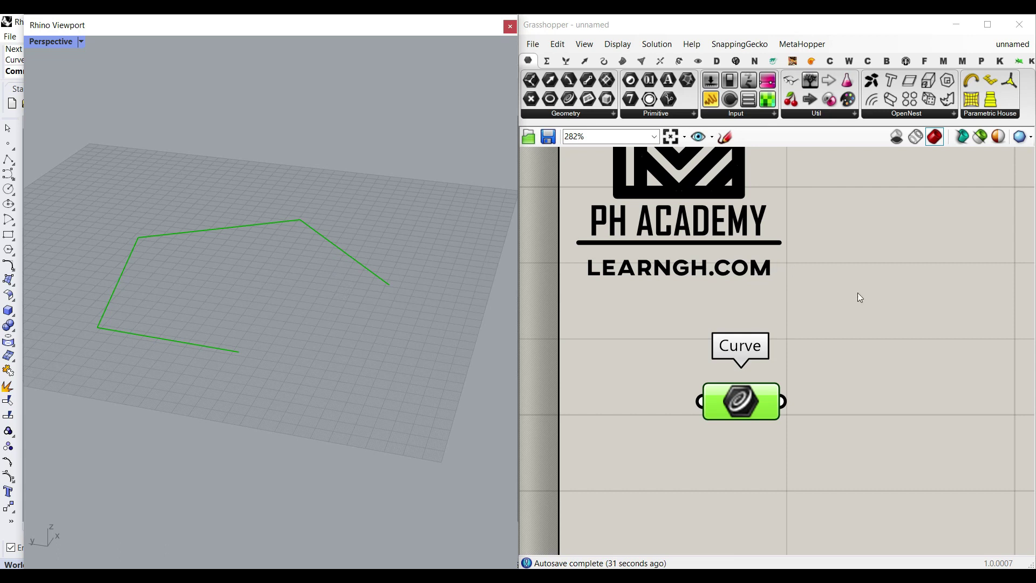
Create a number slider at 0.00 below the Curve parameter and name it Height 1.
drag(749, 395, 718, 368)
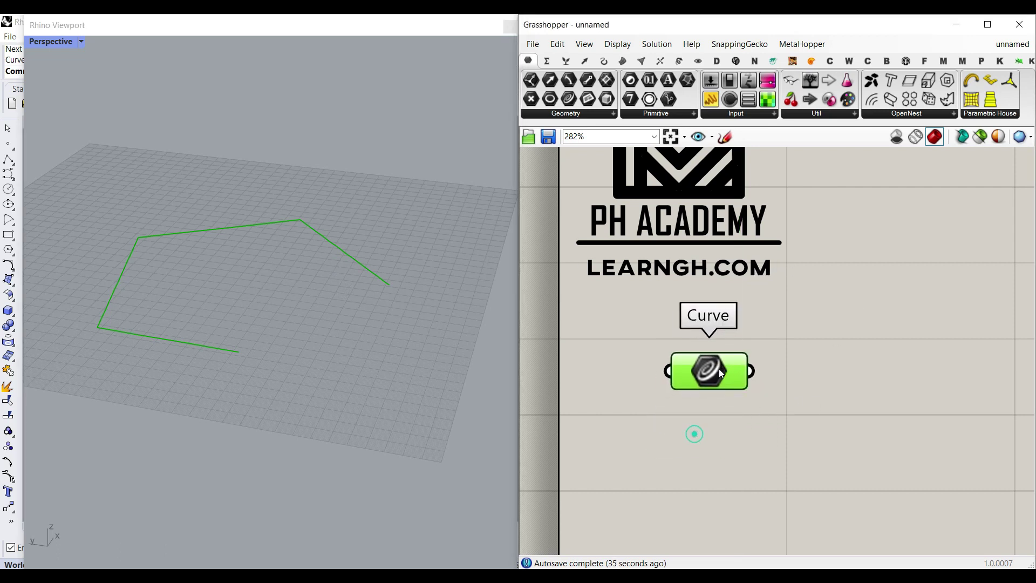
double_click(698, 432)
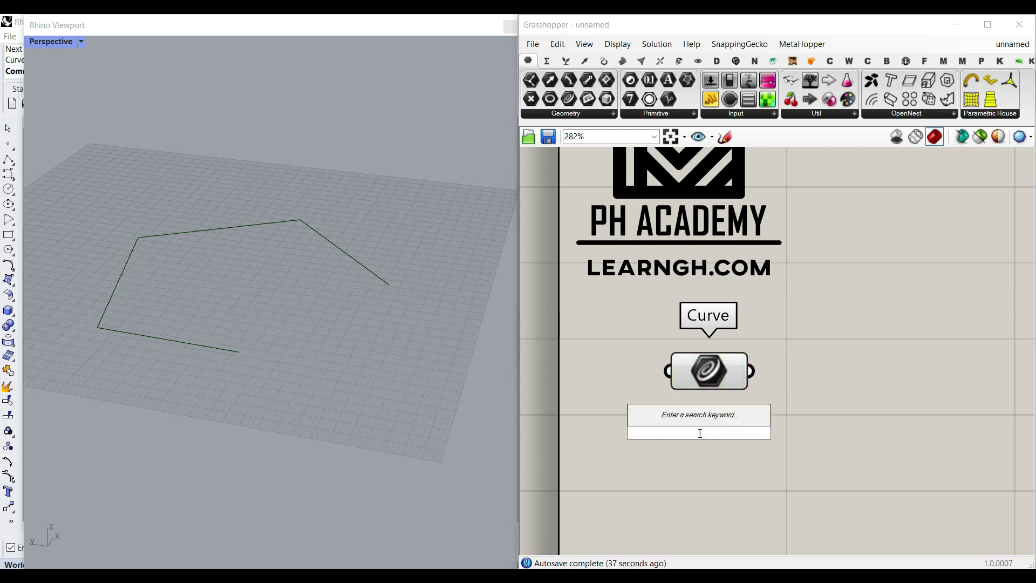
text(0..)
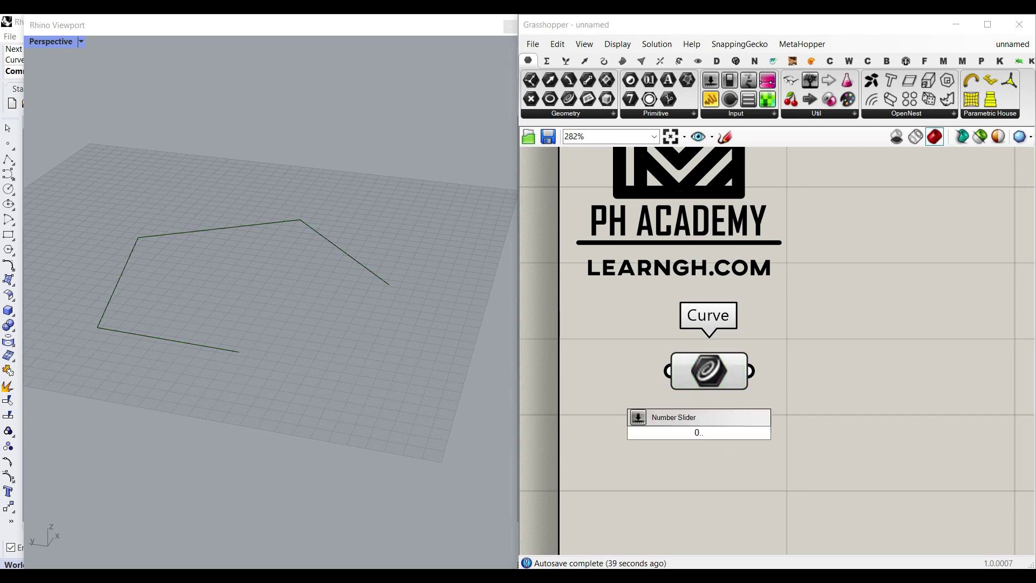
text(00)
key(Return)
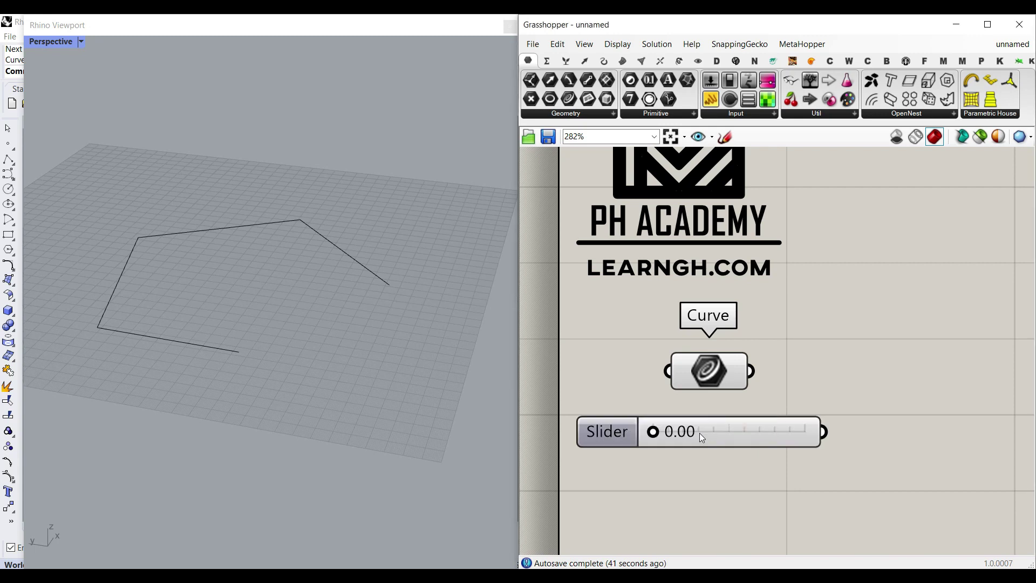
right_click(691, 434)
click(683, 421)
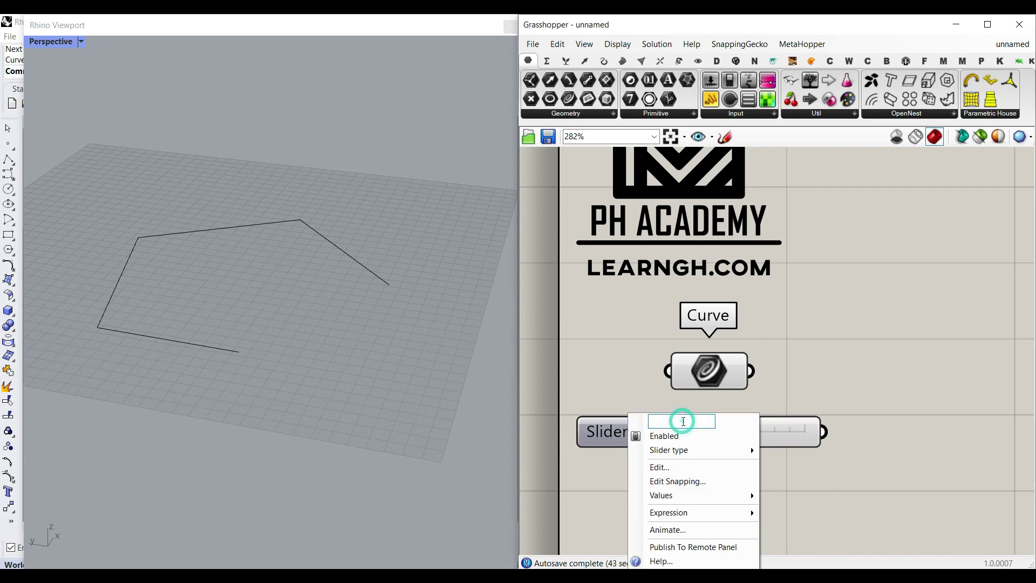
text(Height 1)
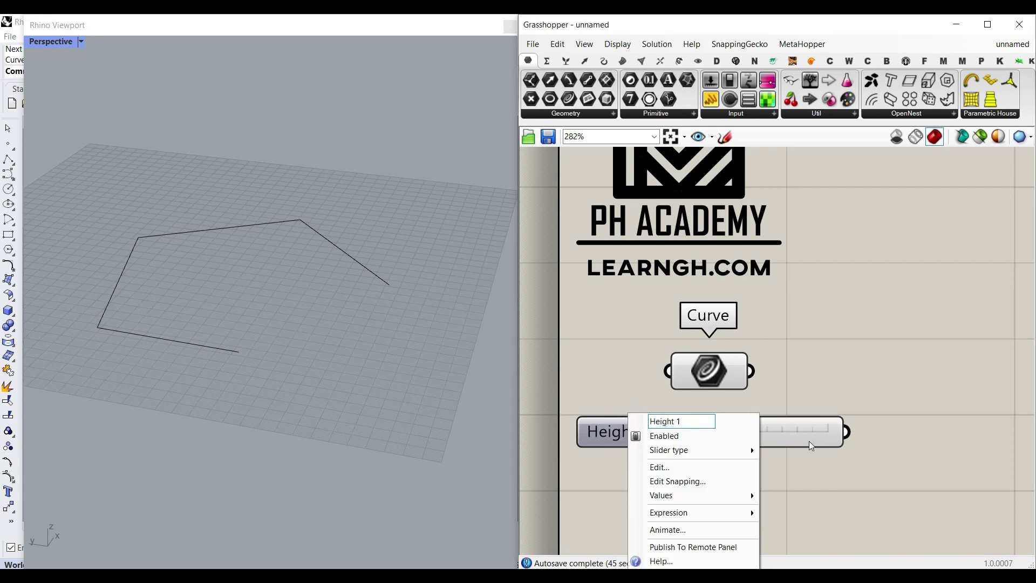
key(Return)
Duplicate the Height 1 slider and rename the copy Height 2.
drag(810, 444, 785, 443)
right_click(661, 445)
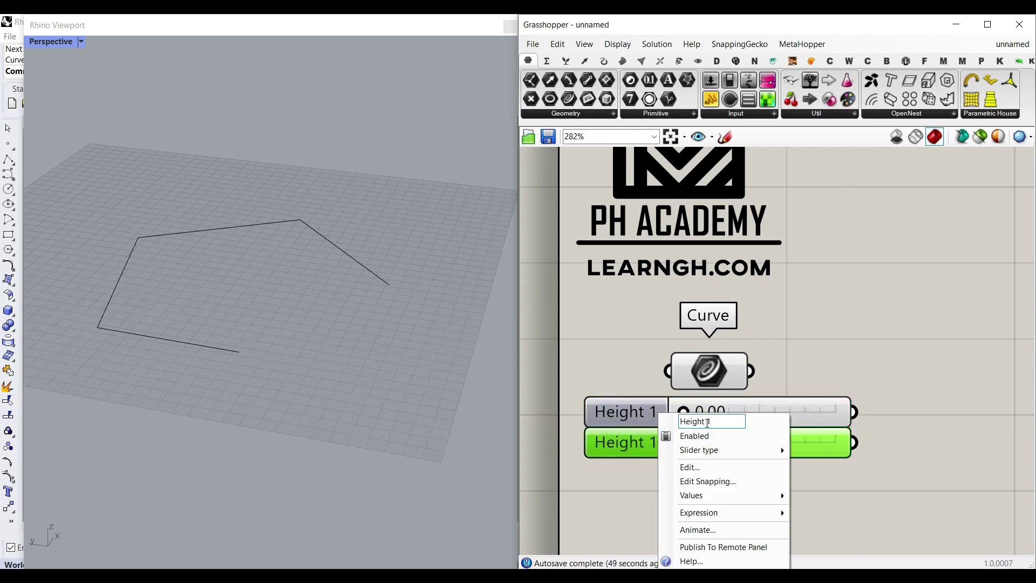
key(BackSpace)
text(2)
click(772, 386)
scroll(802, 377, down, 5)
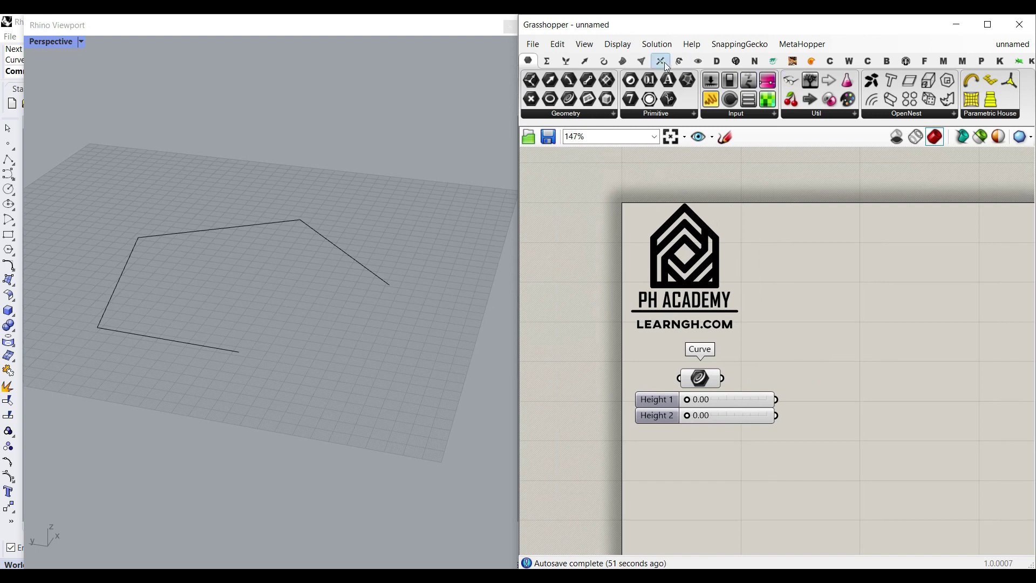
click(679, 60)
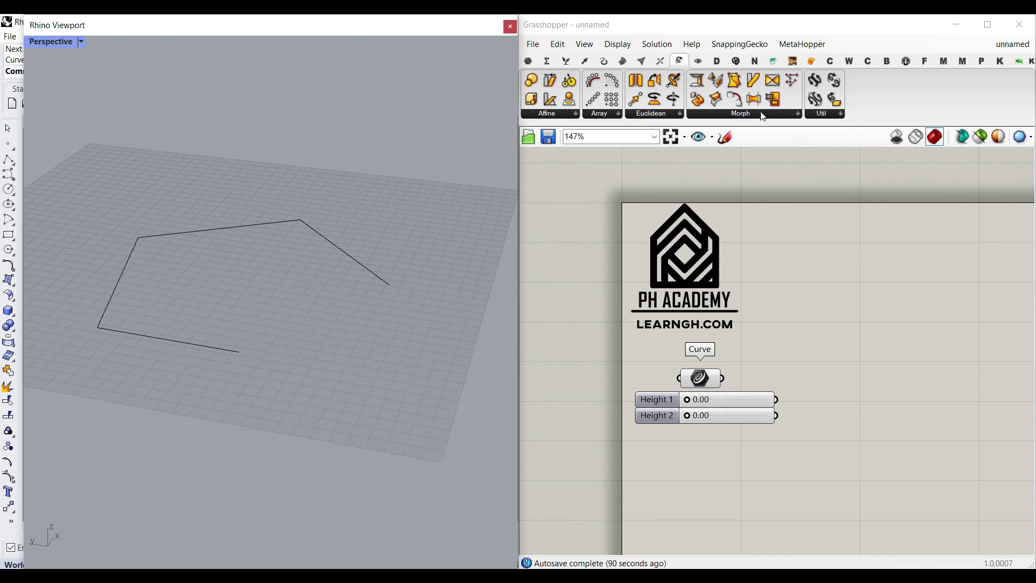
Place Spatial Deform (custom) from Transform > Morph and enable Draw Full Names.
click(762, 116)
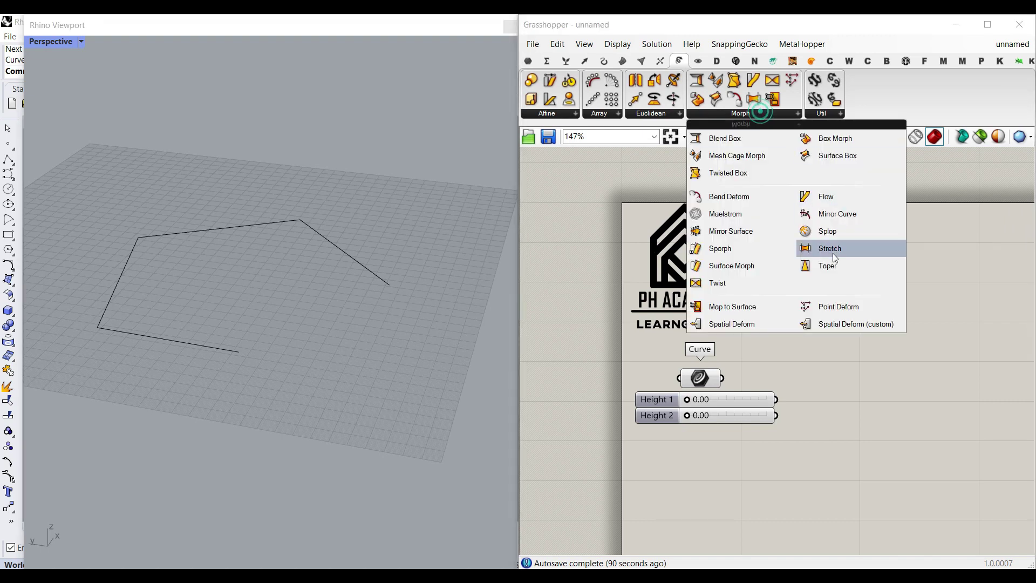
drag(757, 323, 842, 416)
scroll(882, 410, up, 3)
click(617, 44)
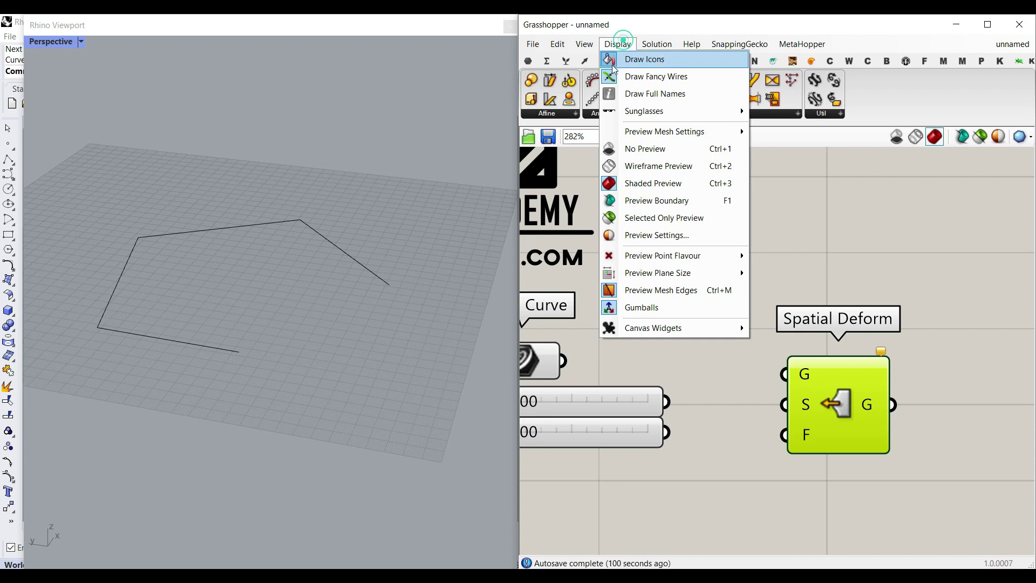
click(634, 92)
Wire the Curve parameter into Spatial Deform's Geometry input and move it right.
right_drag(686, 307, 737, 288)
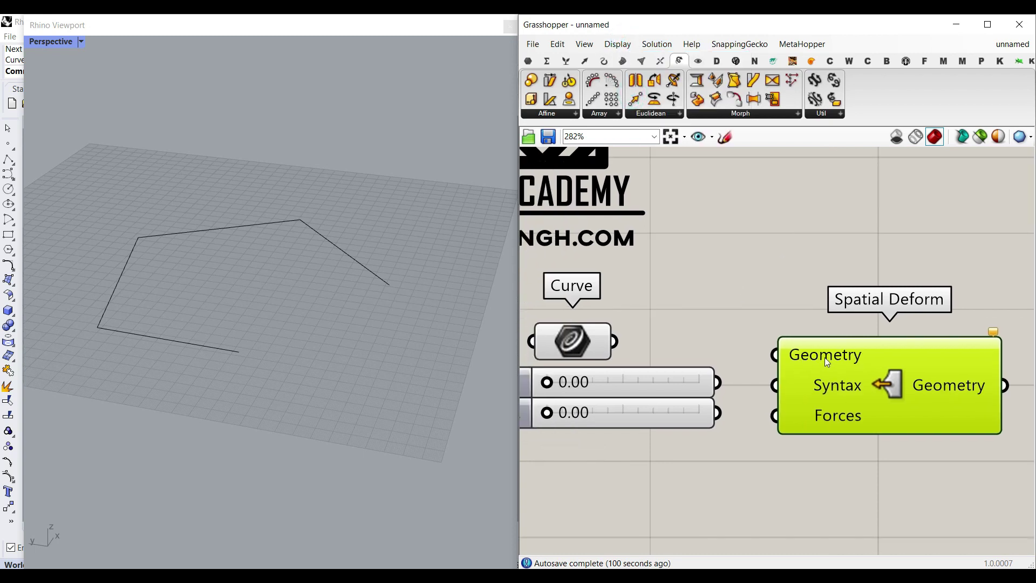
click(591, 335)
drag(614, 341, 775, 355)
drag(819, 384, 888, 370)
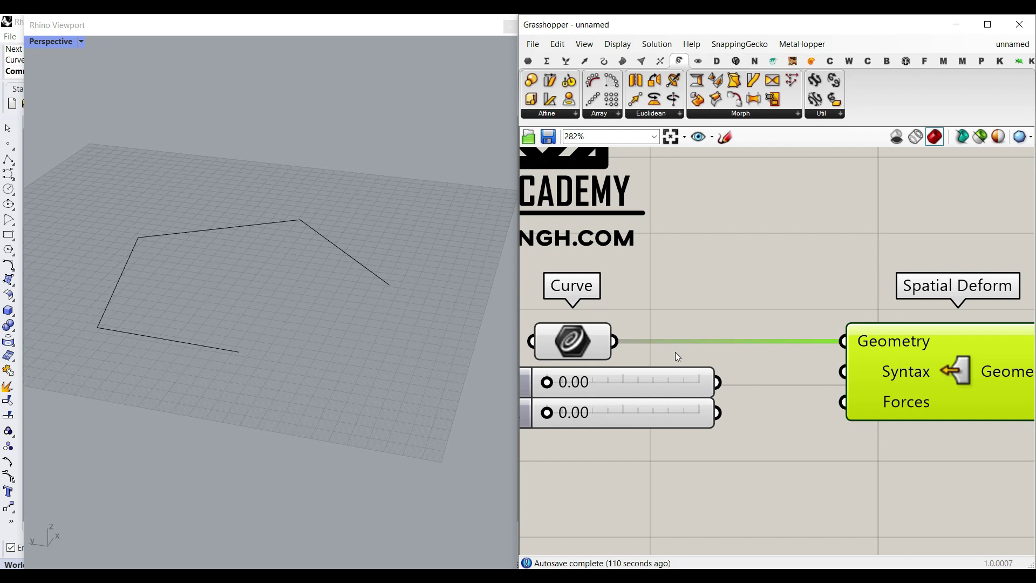
scroll(695, 332, down, 3)
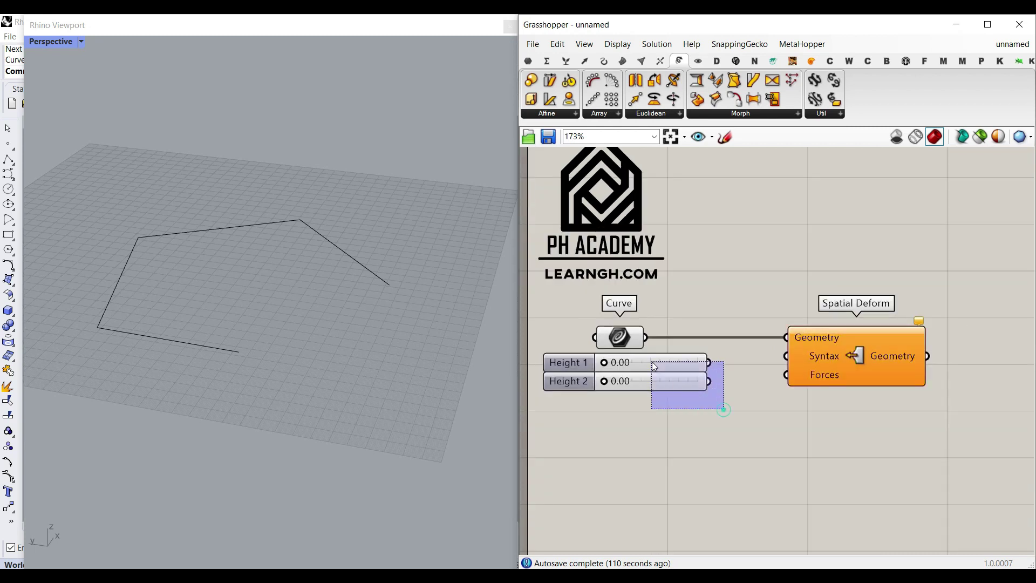
drag(883, 361, 943, 362)
click(815, 405)
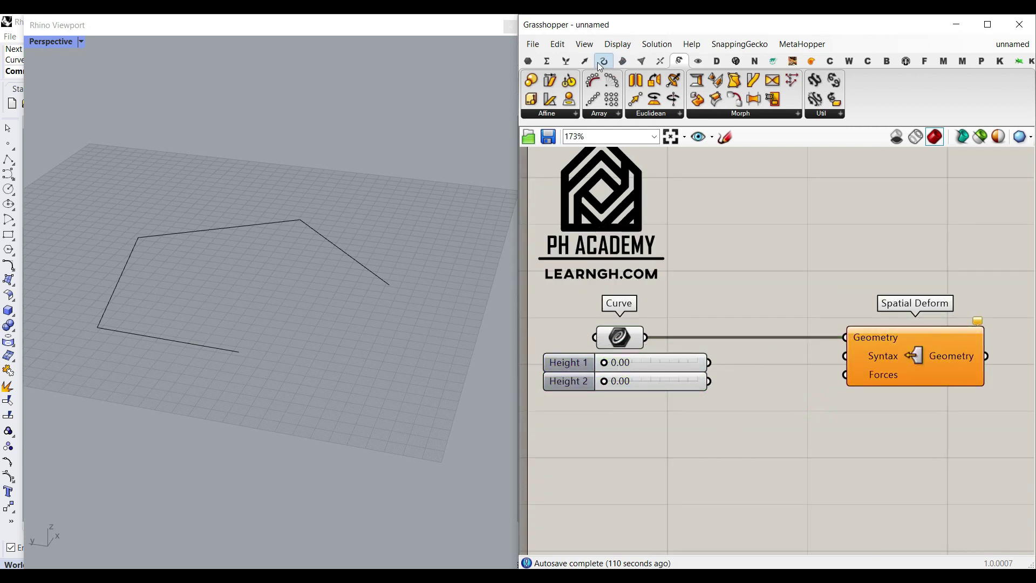
click(604, 61)
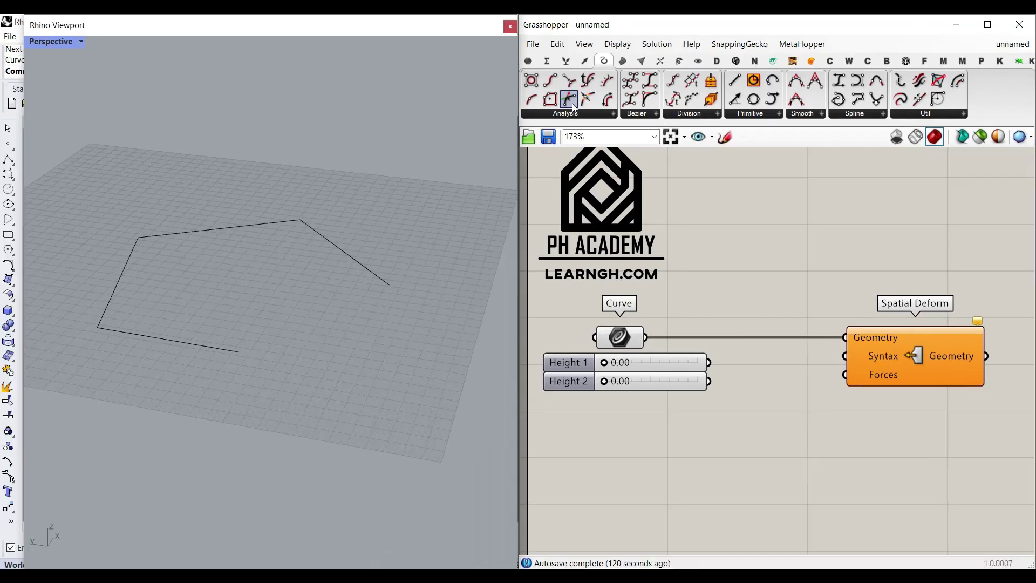
Add a Discontinuity component from Curve > Analysis fed by the Curve parameter.
drag(575, 100, 769, 394)
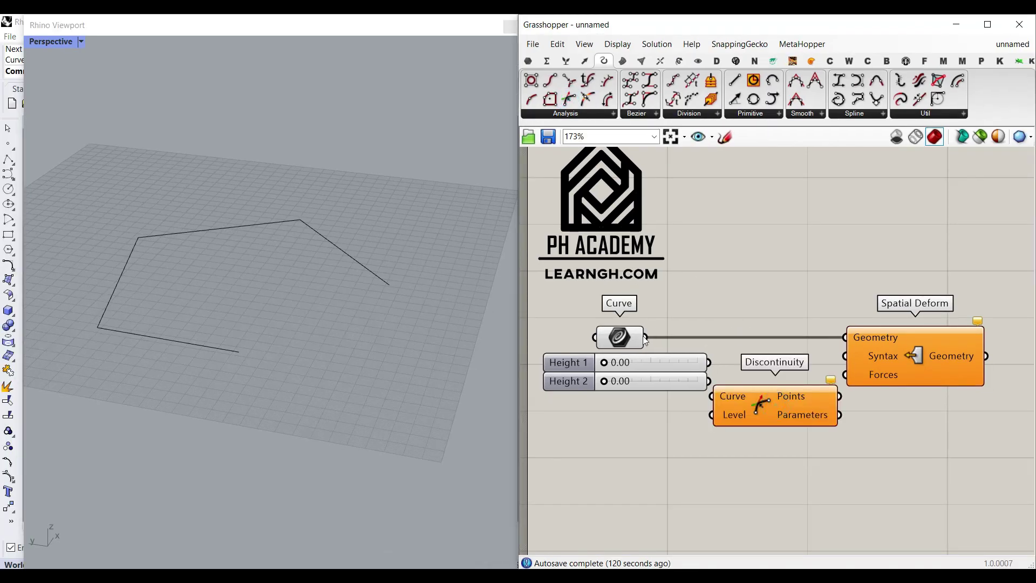
drag(645, 339, 715, 445)
click(762, 494)
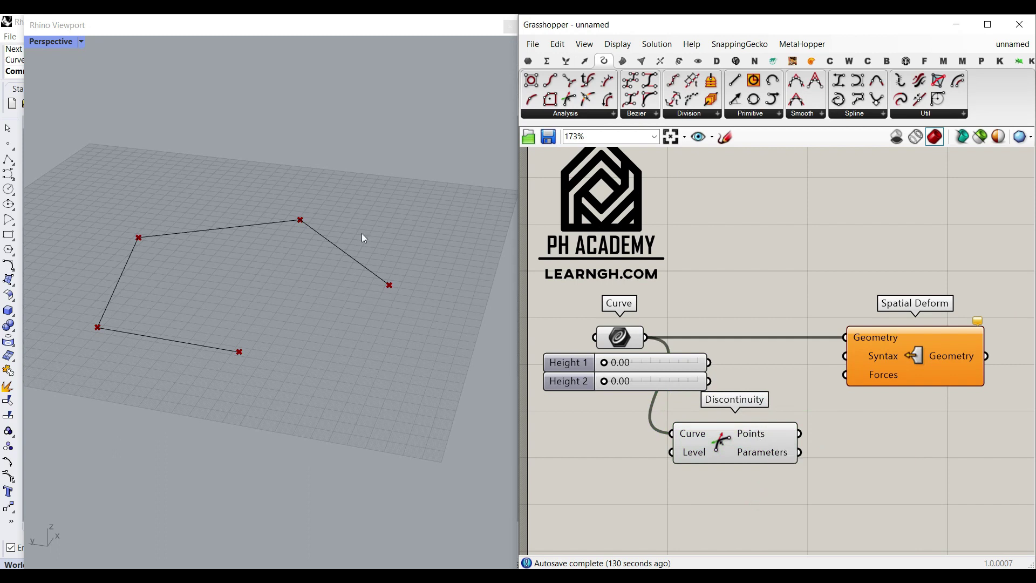
Draw a freeform test curve looping left in the Rhino viewport.
click(9, 174)
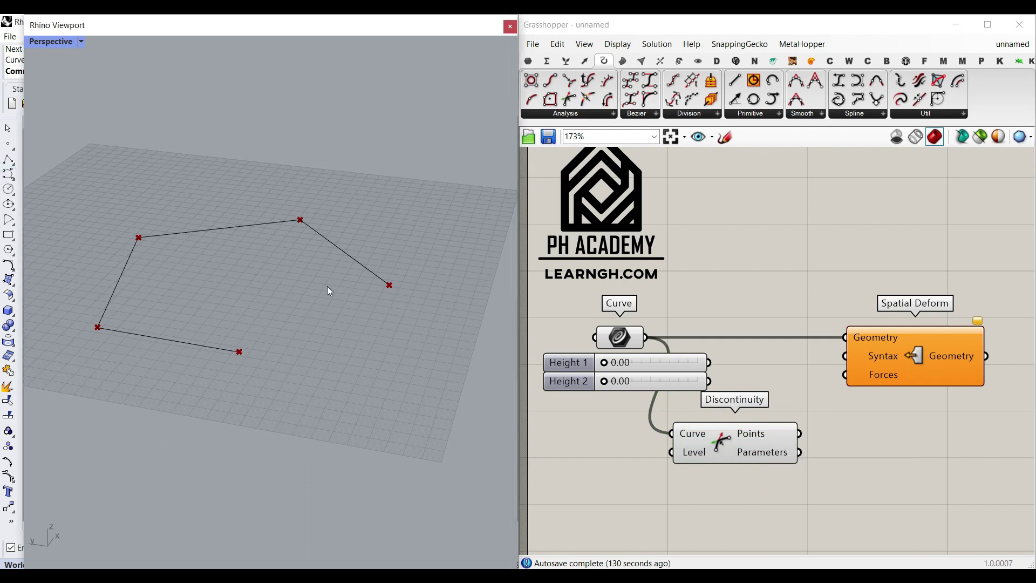
click(8, 174)
click(360, 311)
click(278, 247)
click(222, 296)
click(286, 305)
right_click(287, 306)
Set the test curve as the Curve parameter's single input.
click(629, 341)
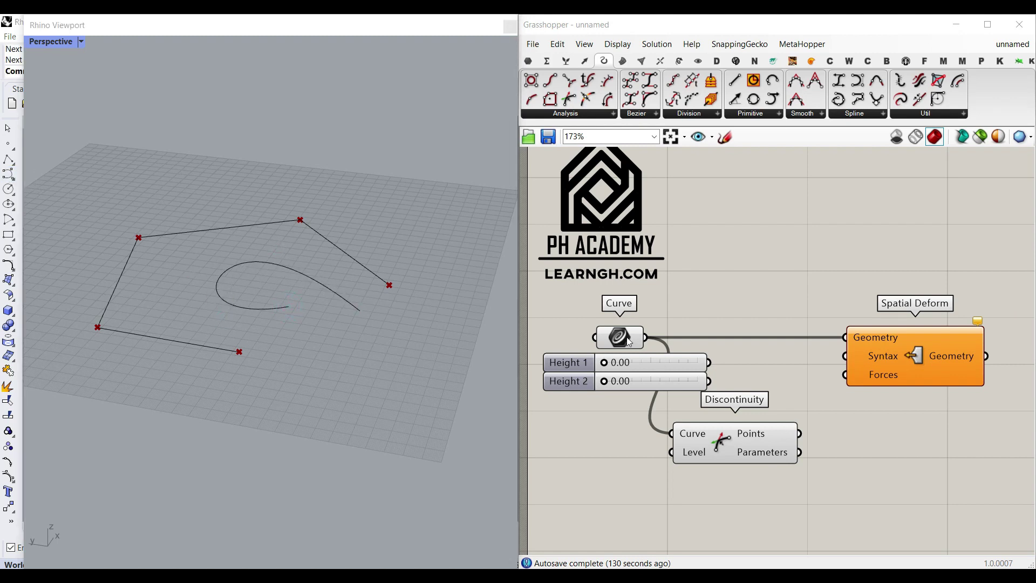
right_click(629, 341)
click(666, 471)
click(274, 306)
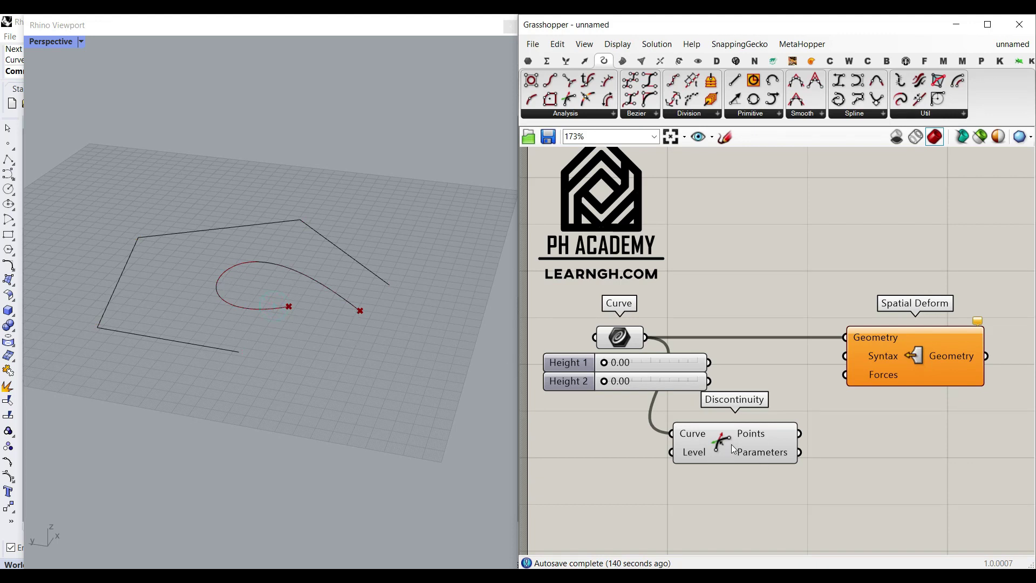
Reset the Curve input to the polyline, delete the test curve, and select Discontinuity.
right_click(618, 339)
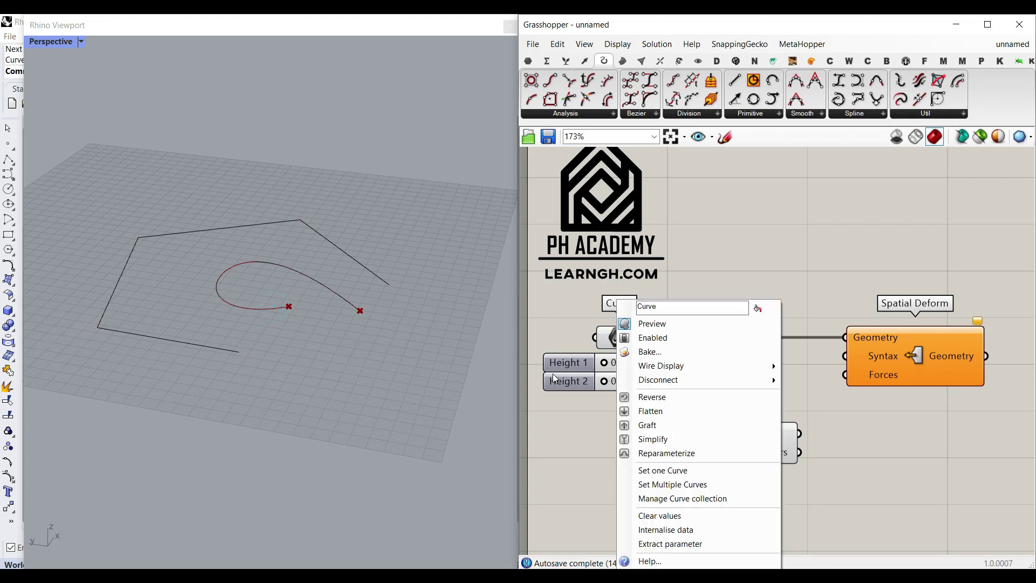
click(656, 472)
click(365, 270)
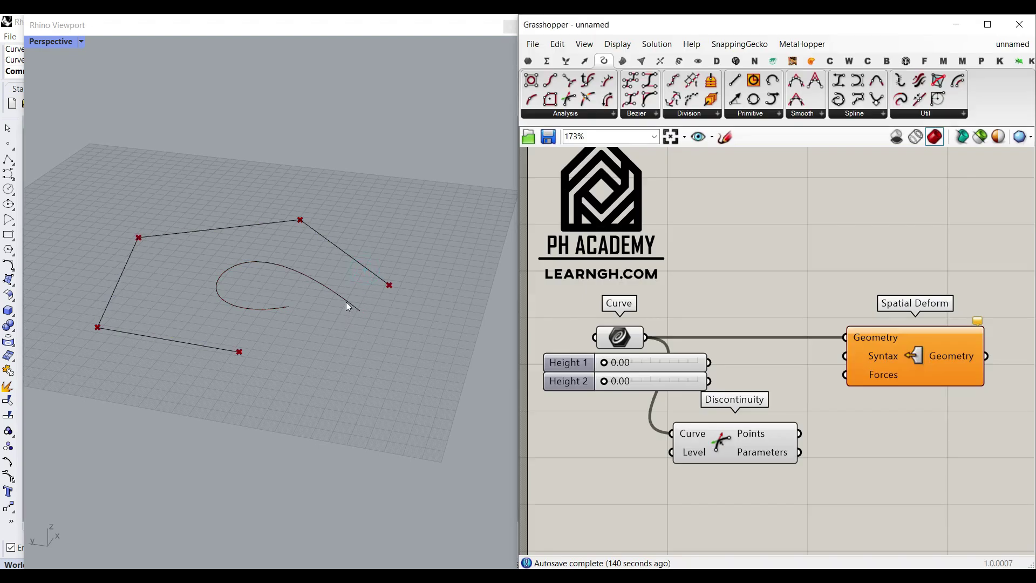
click(326, 320)
key(Delete)
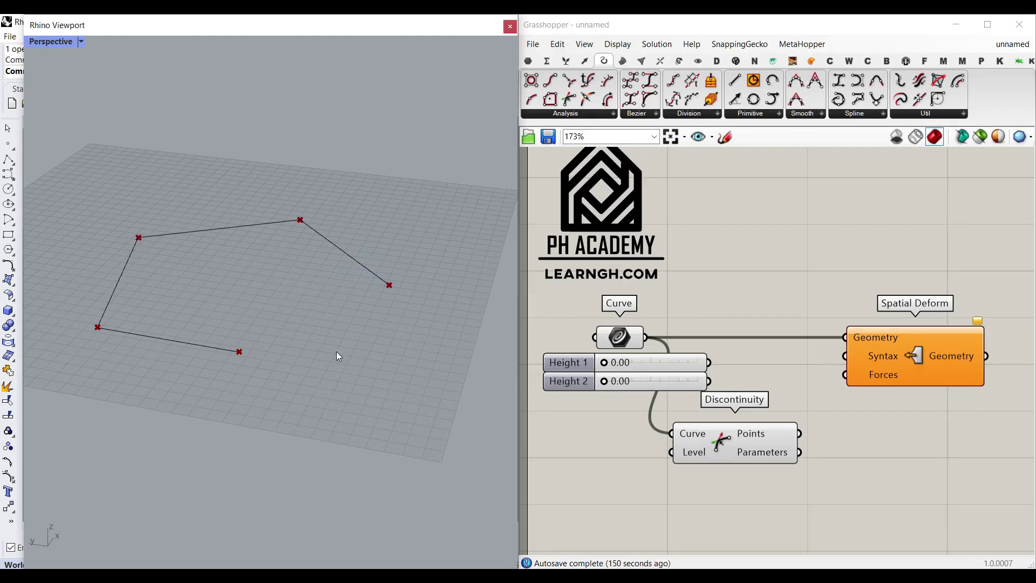
right_drag(874, 359, 835, 376)
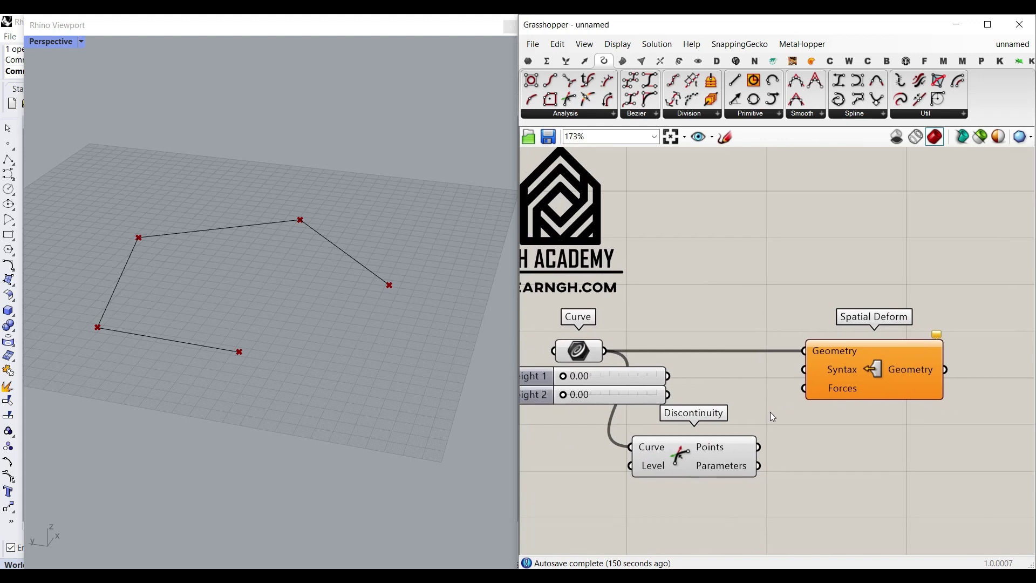
click(717, 449)
mouse_move(719, 449)
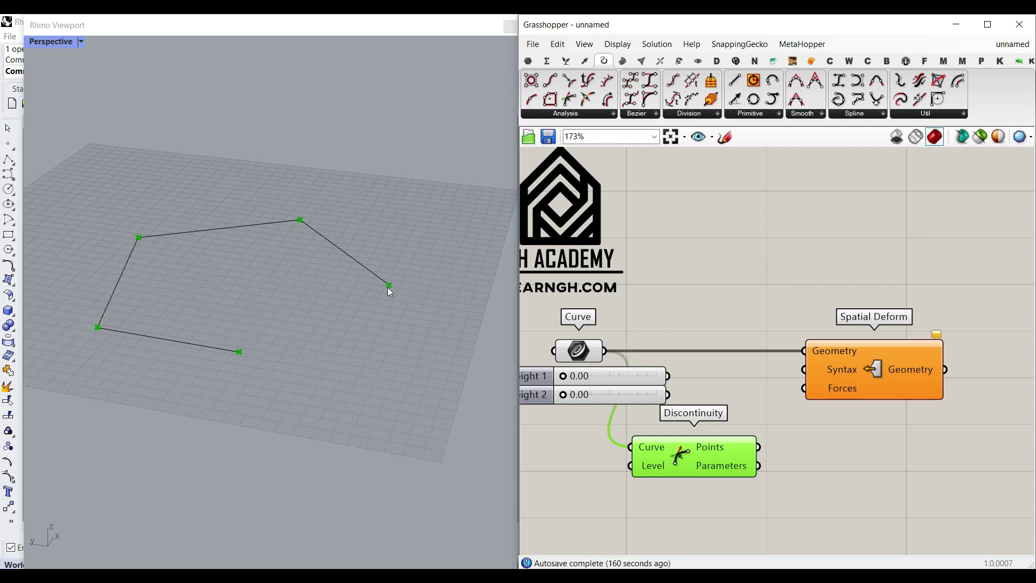
Sketch annotations linking Height 1 and Height 2 to the raised end and start points.
right_drag(541, 390, 579, 387)
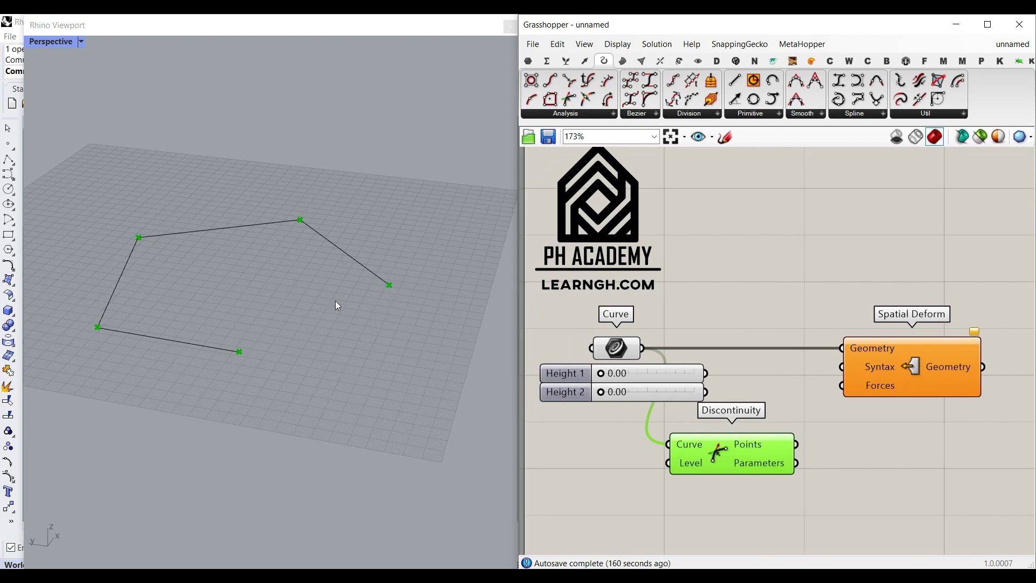
mouse_move(384, 285)
mouse_down()
mouse_move(394, 284)
mouse_move(393, 227)
mouse_move(387, 285)
mouse_up()
mouse_move(542, 371)
mouse_down()
mouse_move(424, 264)
mouse_move(395, 254)
mouse_up()
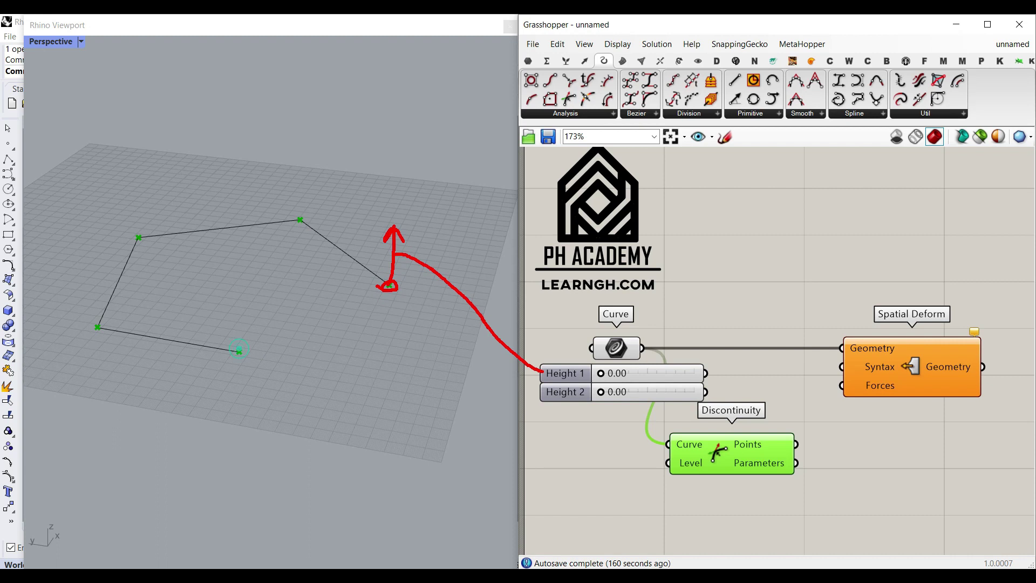
drag(239, 351, 230, 221)
drag(221, 240, 237, 233)
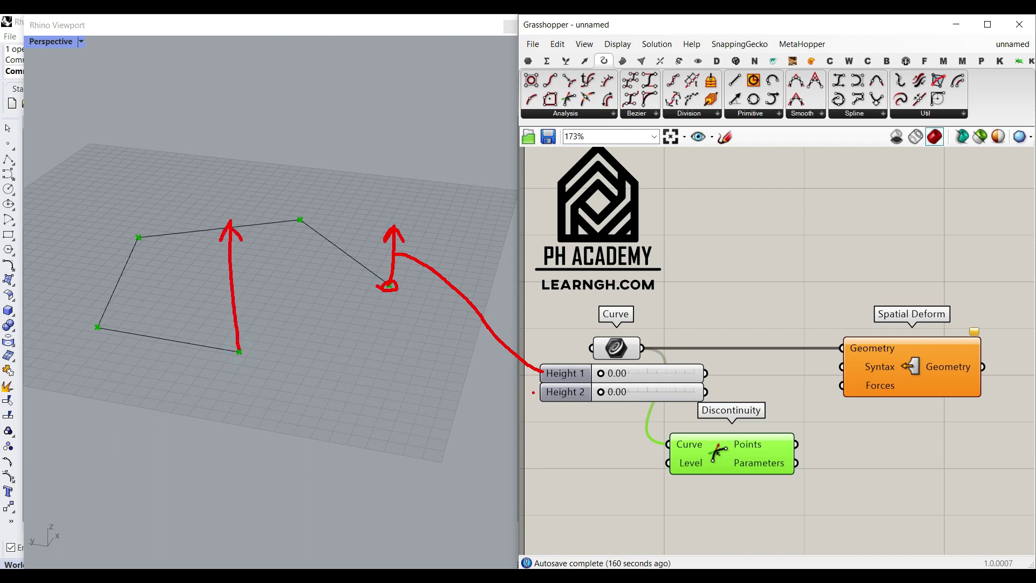
mouse_move(541, 392)
mouse_down()
mouse_move(241, 300)
mouse_move(256, 311)
mouse_up()
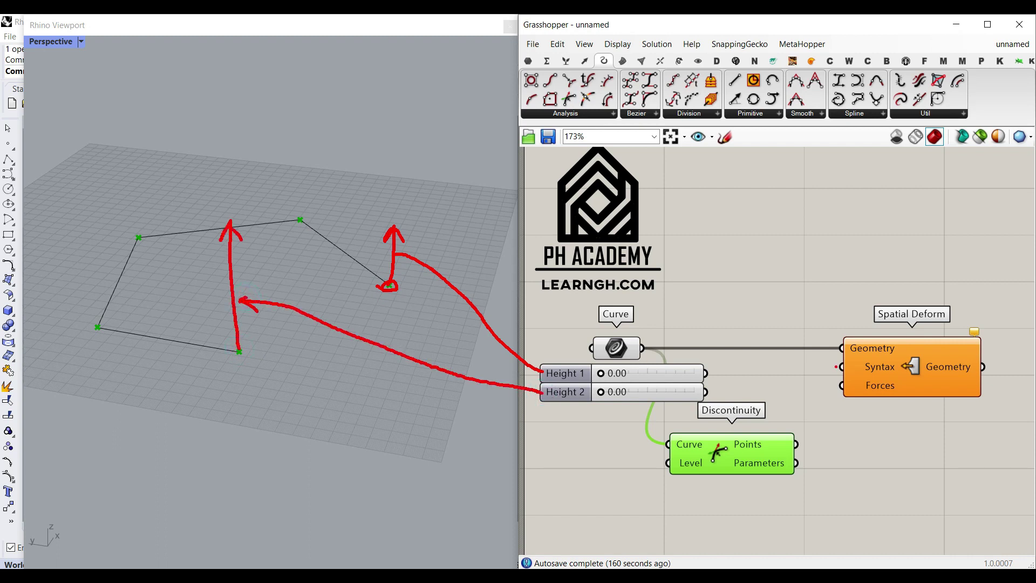
drag(859, 358, 850, 372)
Clear the annotations, move Spatial Deform right, and add a List Item fed by Discontinuity Points.
key(Escape)
drag(897, 368, 943, 368)
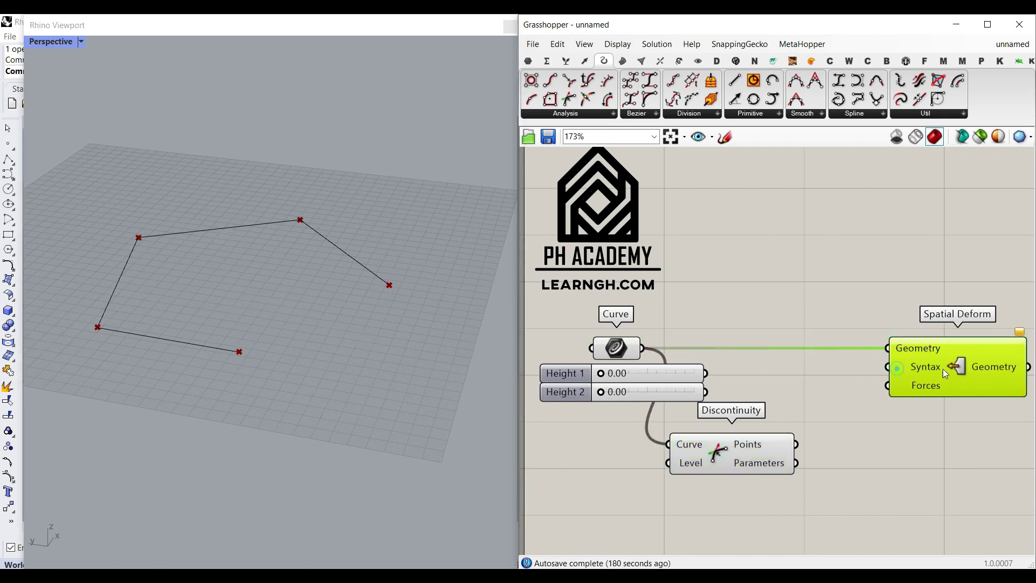
click(858, 462)
click(565, 60)
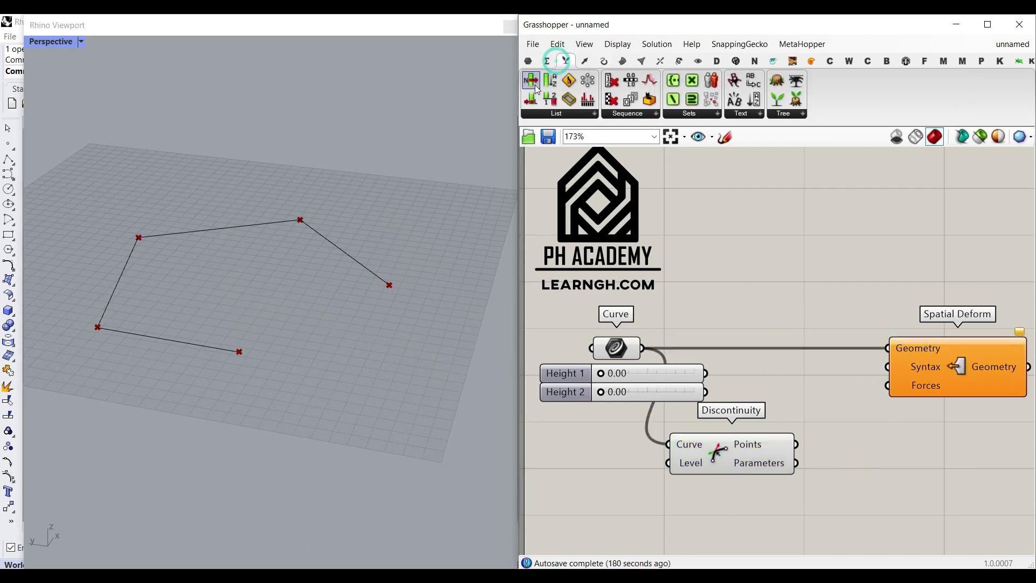
drag(533, 85, 860, 461)
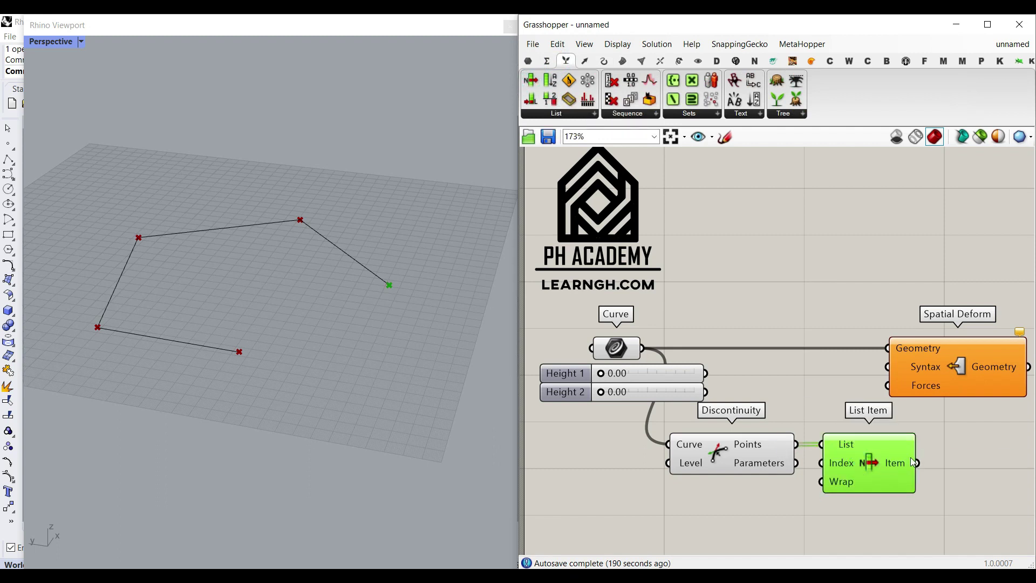
Centre List Item on the canvas and turn off Discontinuity's preview.
scroll(910, 457, up, 4)
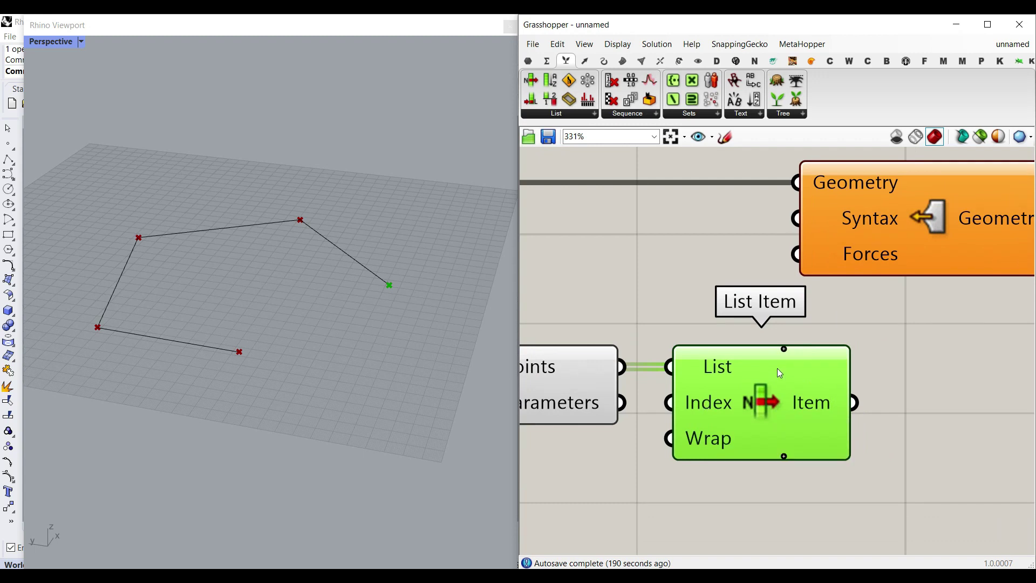
right_drag(812, 382, 675, 413)
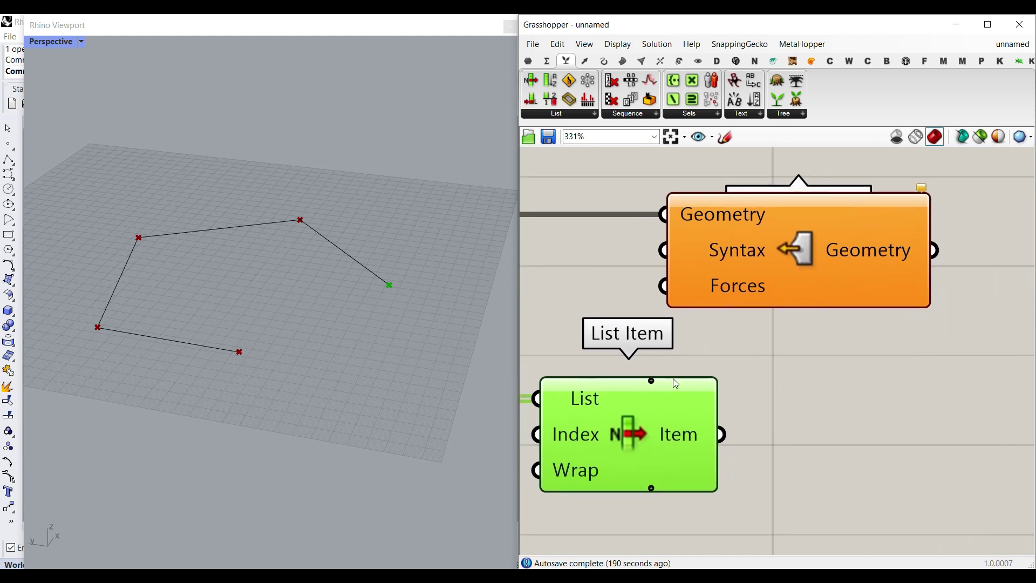
scroll(652, 378, up, 1)
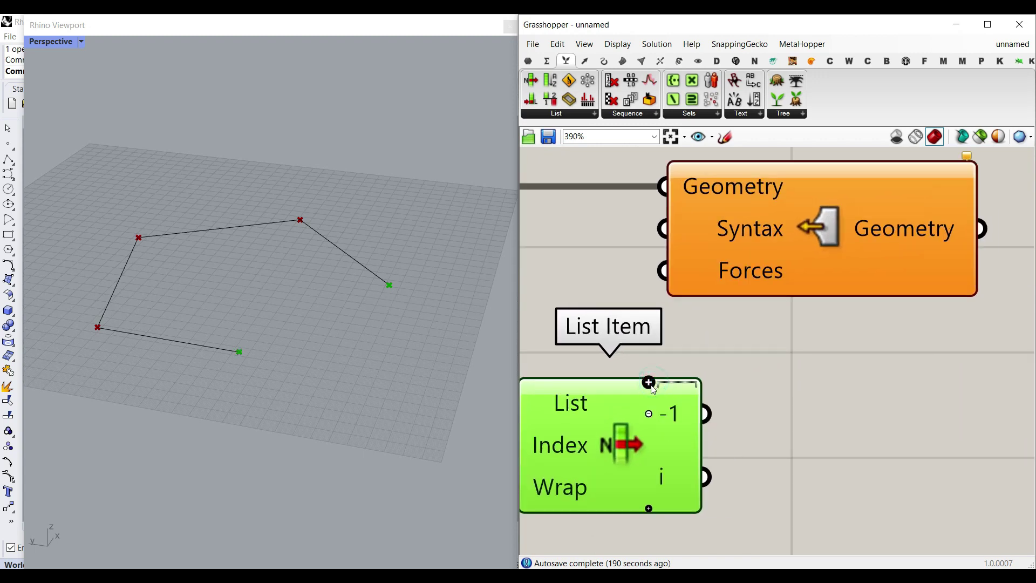
scroll(684, 458, up, 1)
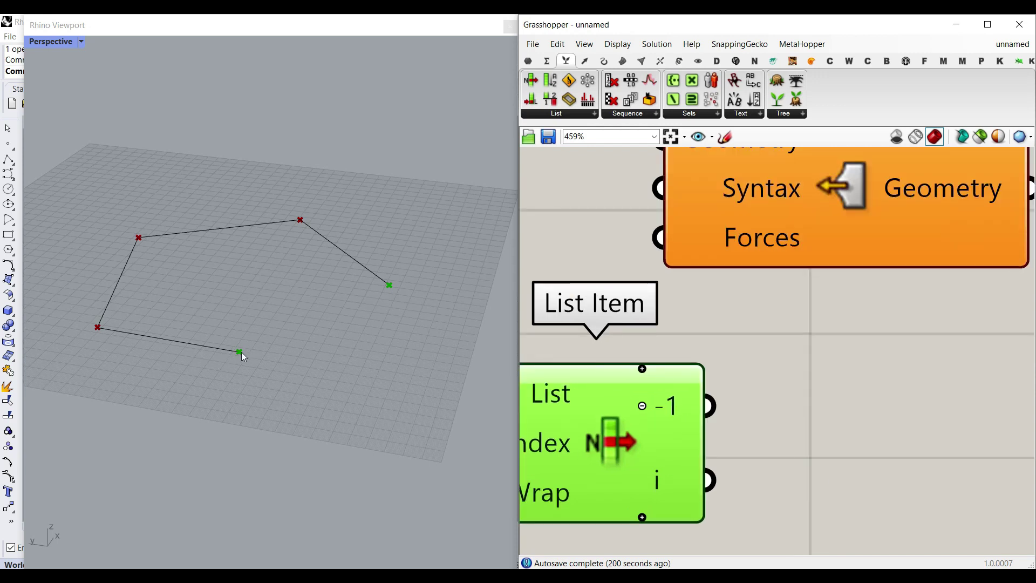
scroll(669, 462, down, 6)
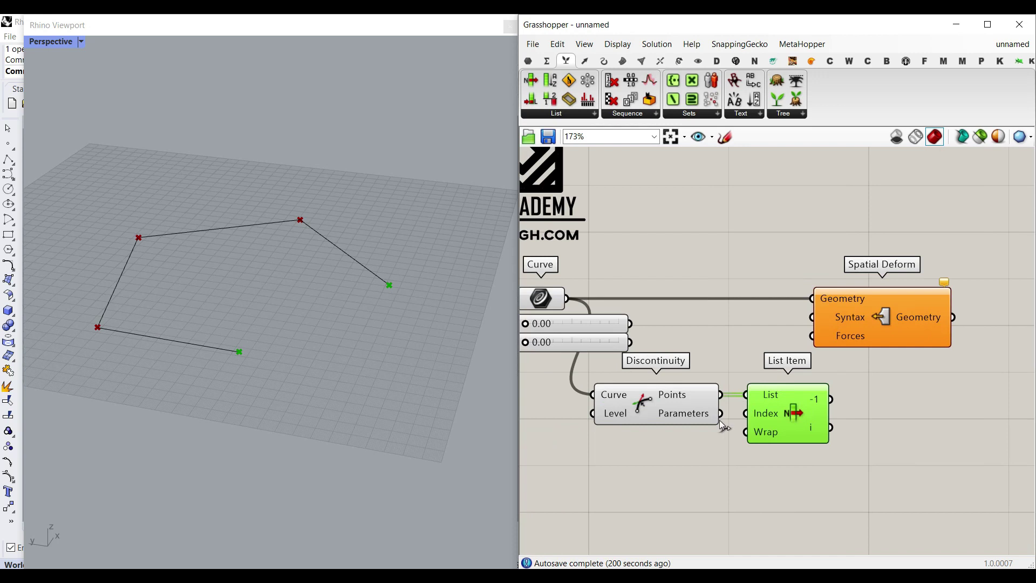
right_click(687, 408)
click(683, 426)
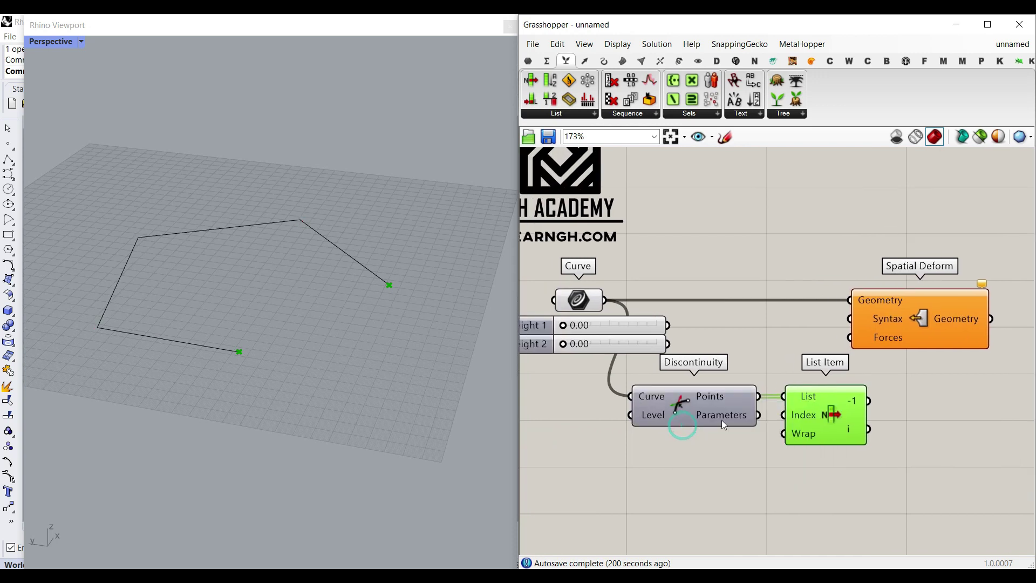
right_drag(720, 424, 584, 436)
Add a Point parameter fed by List Item's i output and wire it into Spatial Deform's Syntax.
drag(766, 335, 849, 331)
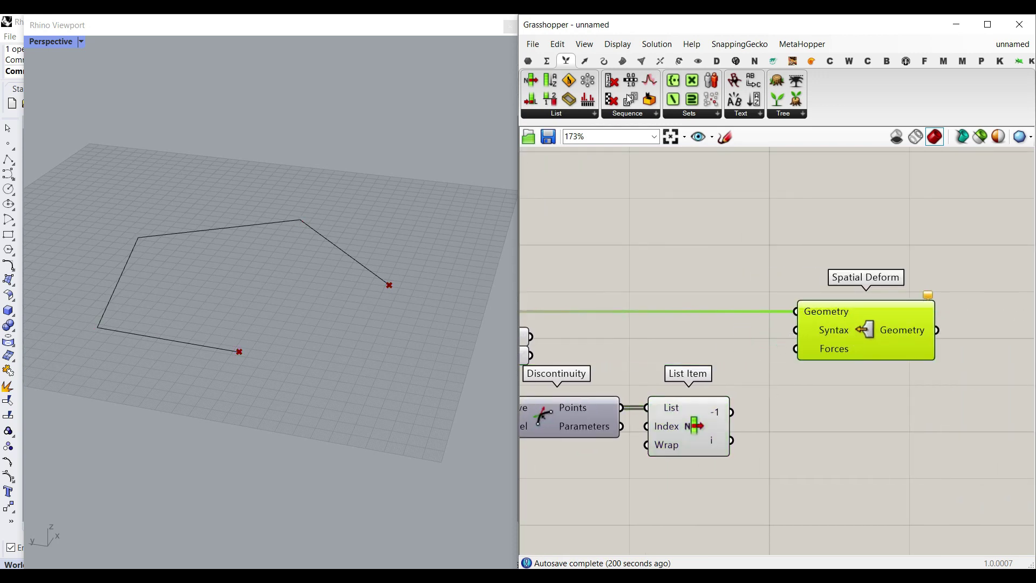
click(528, 60)
scroll(779, 426, up, 2)
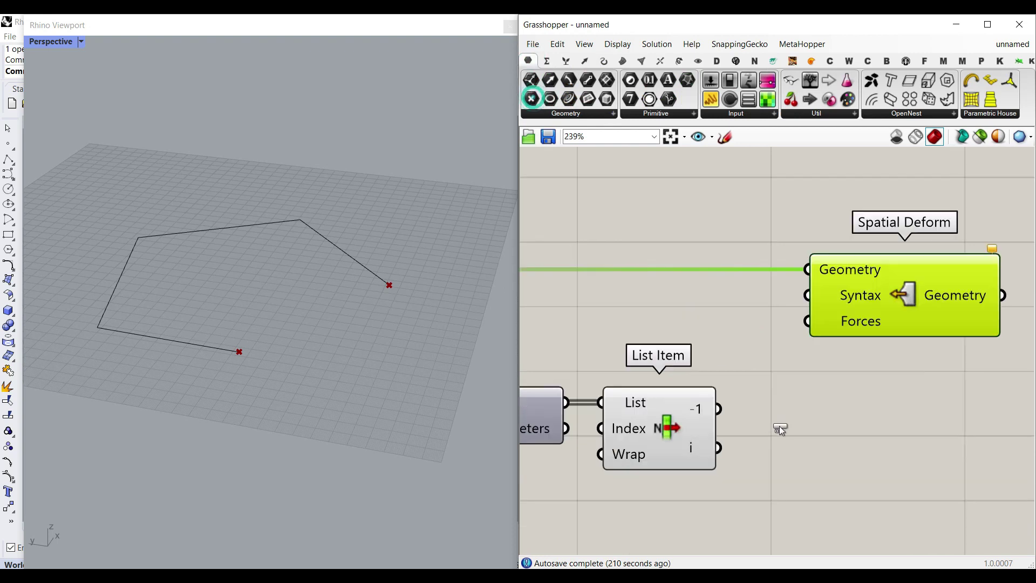
drag(779, 425, 780, 427)
click(798, 433)
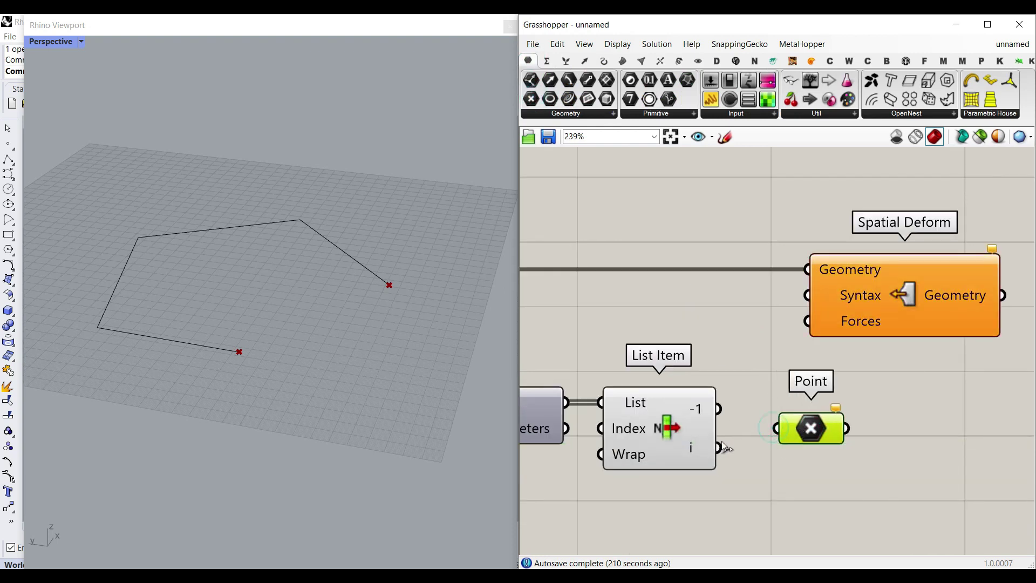
drag(718, 452, 776, 431)
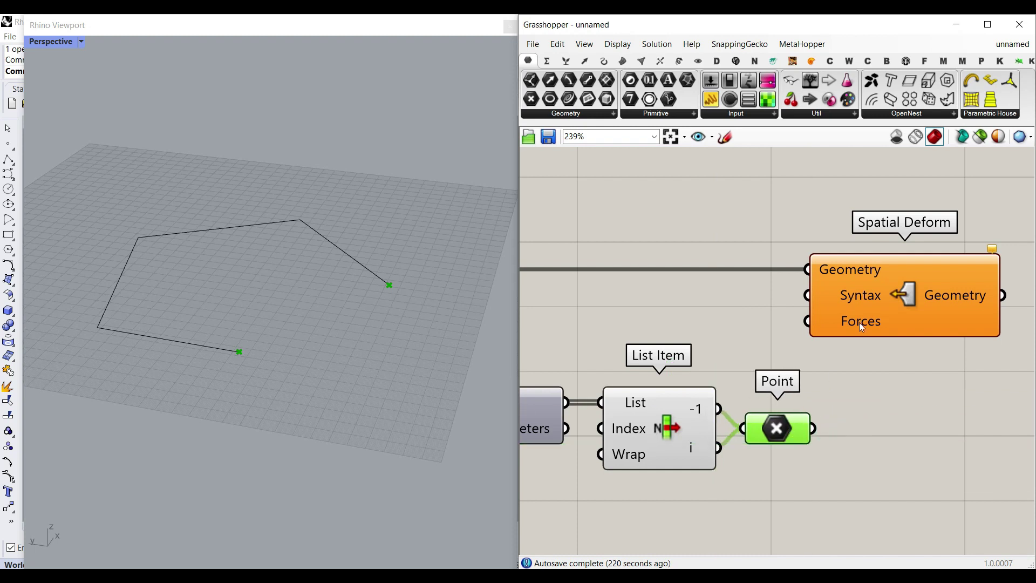
drag(861, 327, 930, 327)
drag(813, 428, 875, 295)
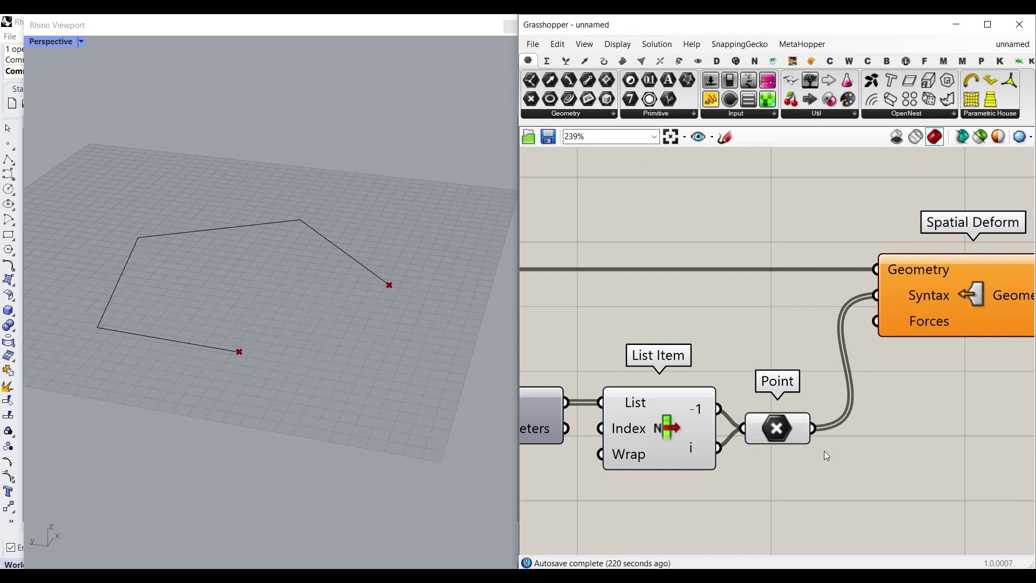
Add a Unit Z component and wire its vector into Spatial Deform's Forces input.
double_click(782, 489)
text(z)
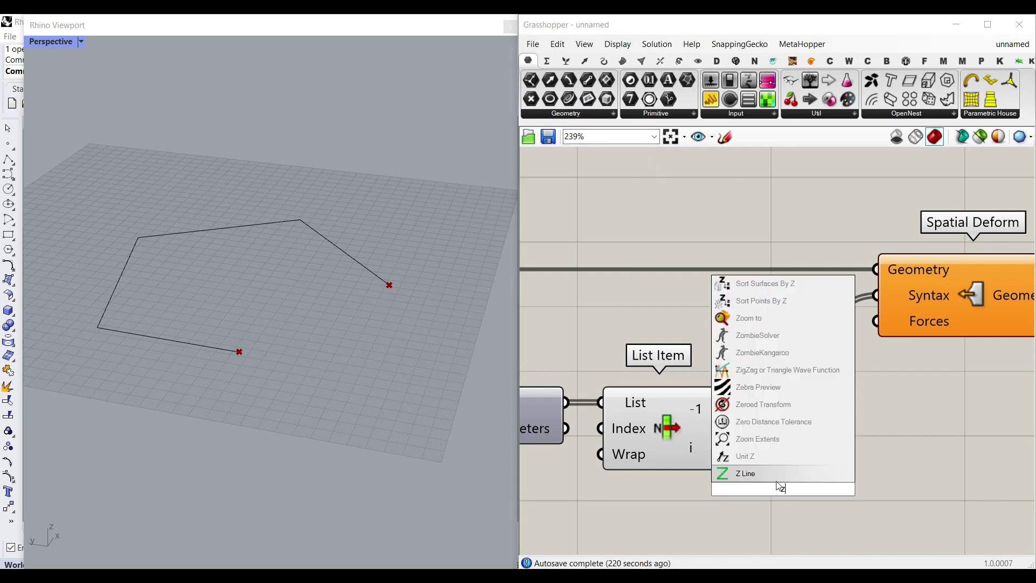
click(754, 460)
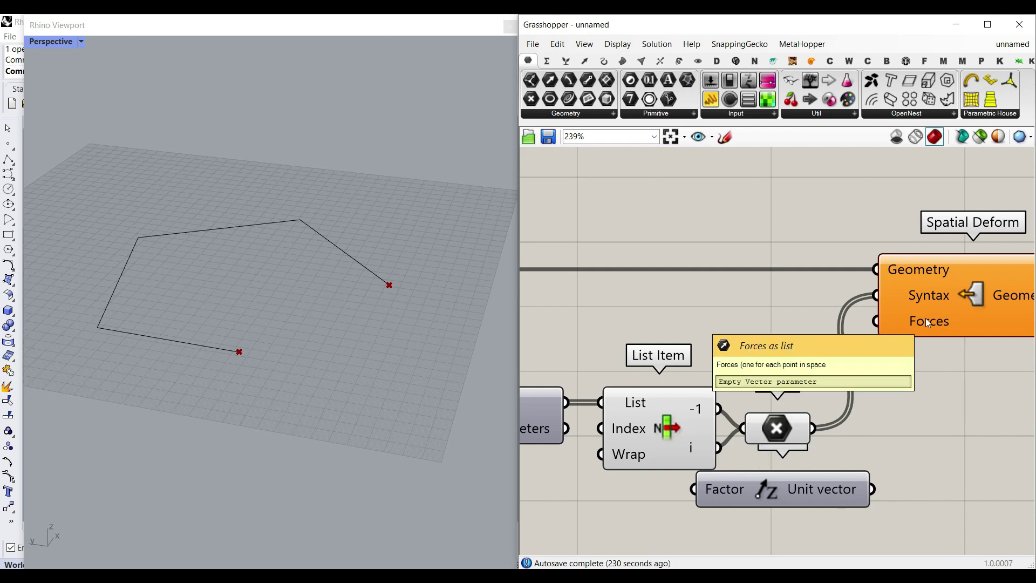
click(585, 61)
click(756, 115)
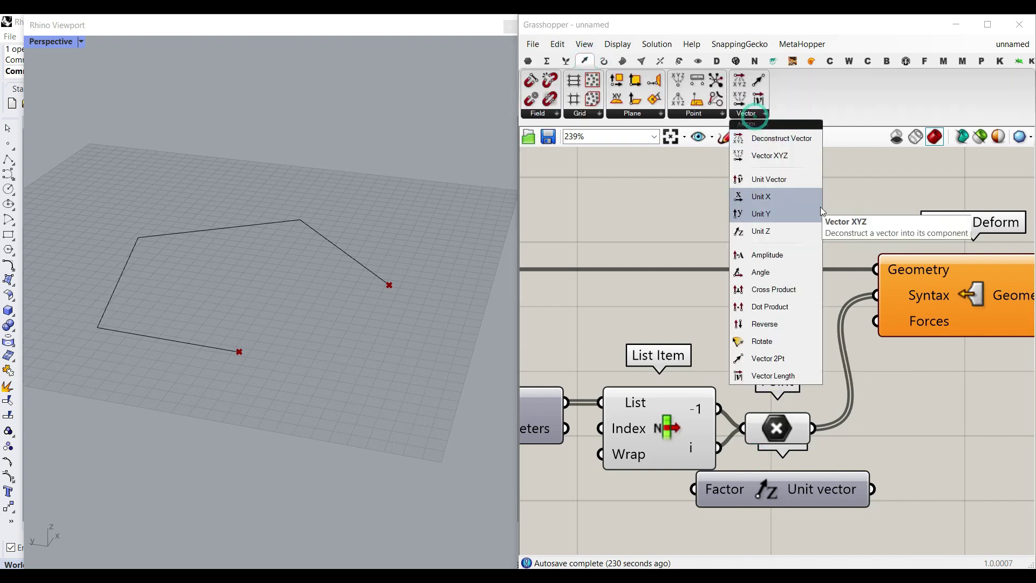
drag(871, 489, 875, 322)
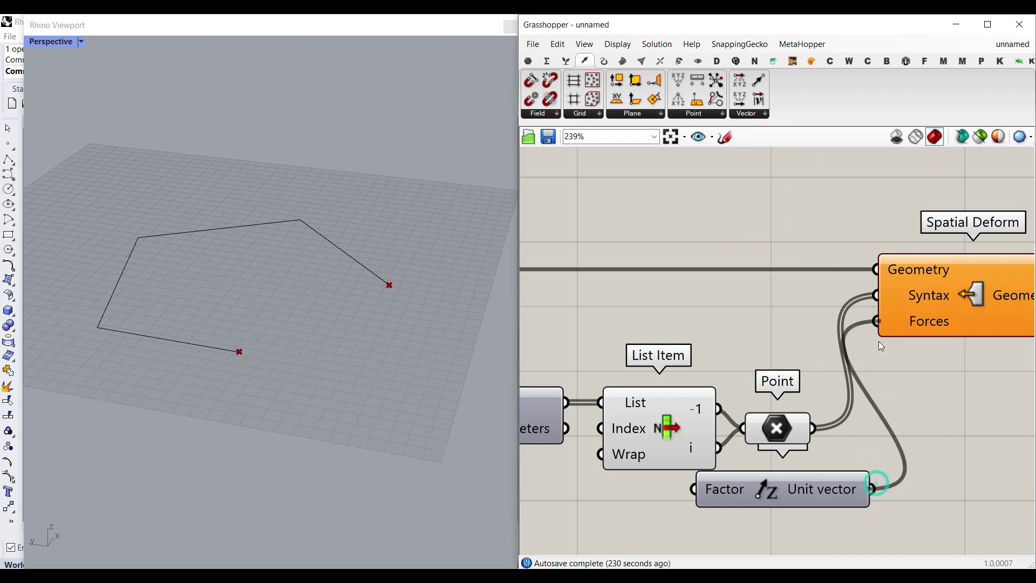
scroll(962, 380, down, 3)
mouse_move(857, 456)
mouse_down()
mouse_move(837, 478)
mouse_move(841, 467)
mouse_up()
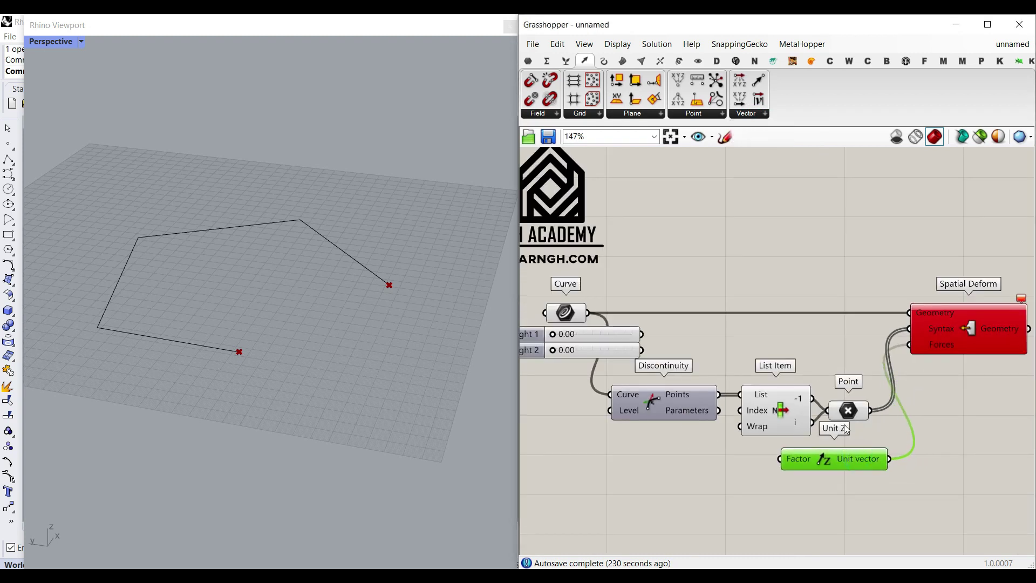
Move the Height 1 and Height 2 sliders below the other components.
right_drag(802, 465, 910, 459)
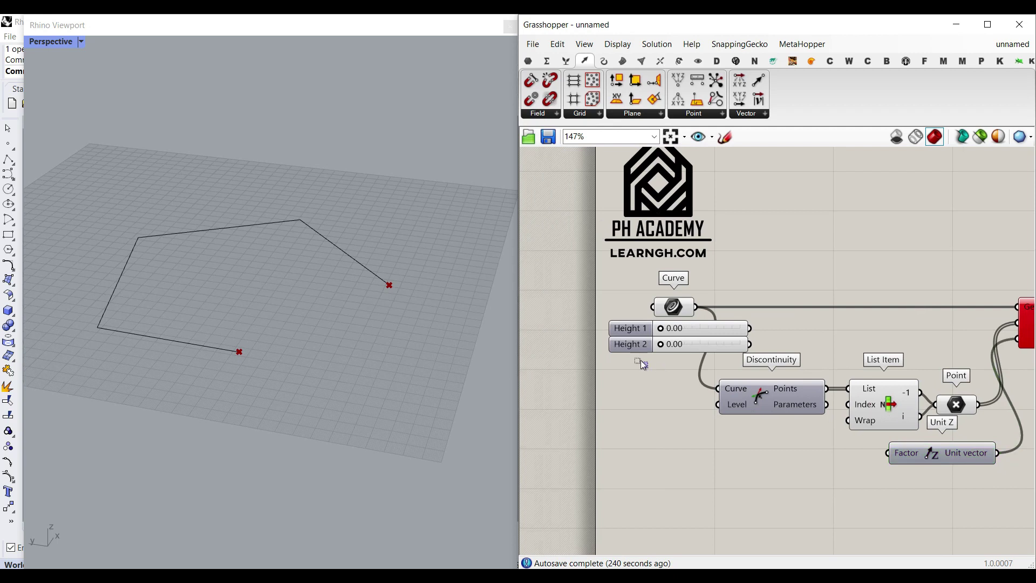
drag(647, 368, 674, 416)
key(ctrl+z)
drag(632, 330, 699, 451)
click(841, 510)
scroll(737, 422, up, 4)
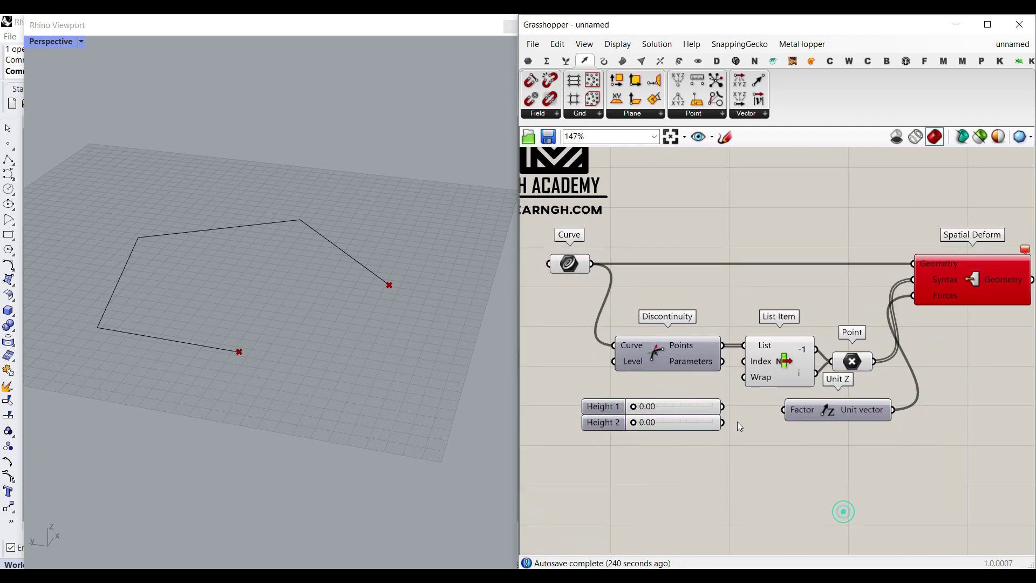
right_drag(748, 435, 793, 429)
Wire both Height sliders into Unit Z's Factor and raise Height 1 to test the lift.
drag(752, 394, 840, 400)
shift+drag(751, 418, 837, 399)
drag(606, 392, 655, 391)
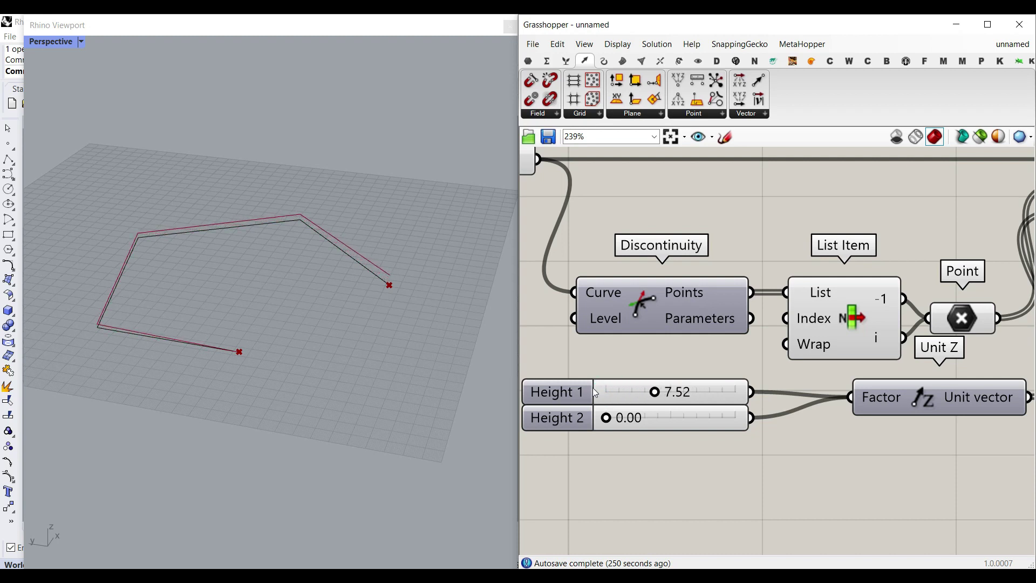
Scale the polyline down toward its centre in the Rhino viewport.
click(332, 310)
drag(393, 294, 289, 283)
scroll(243, 273, up, 5)
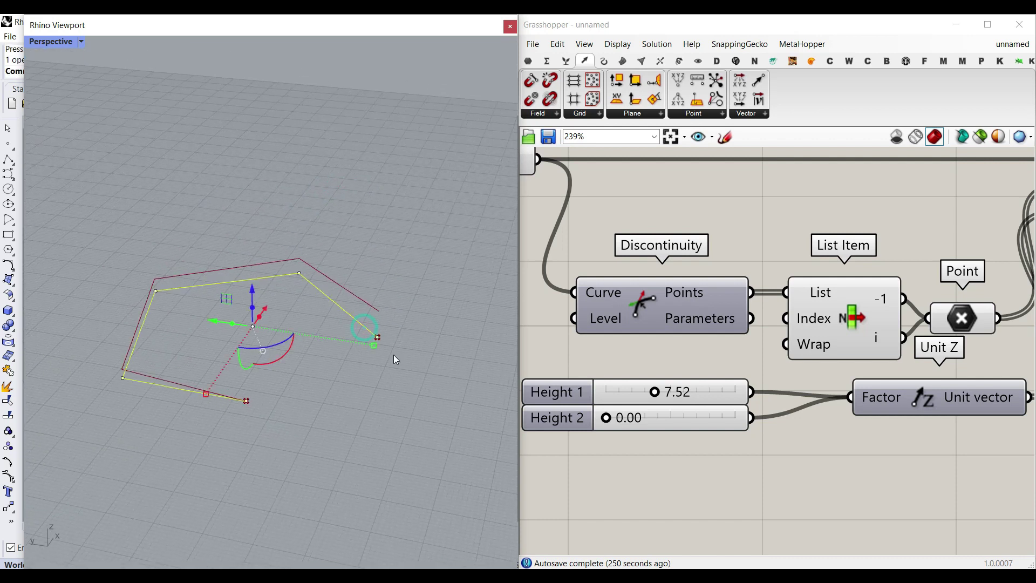
key(Escape)
scroll(389, 313, down, 2)
scroll(335, 302, up, 4)
scroll(265, 318, down, 2)
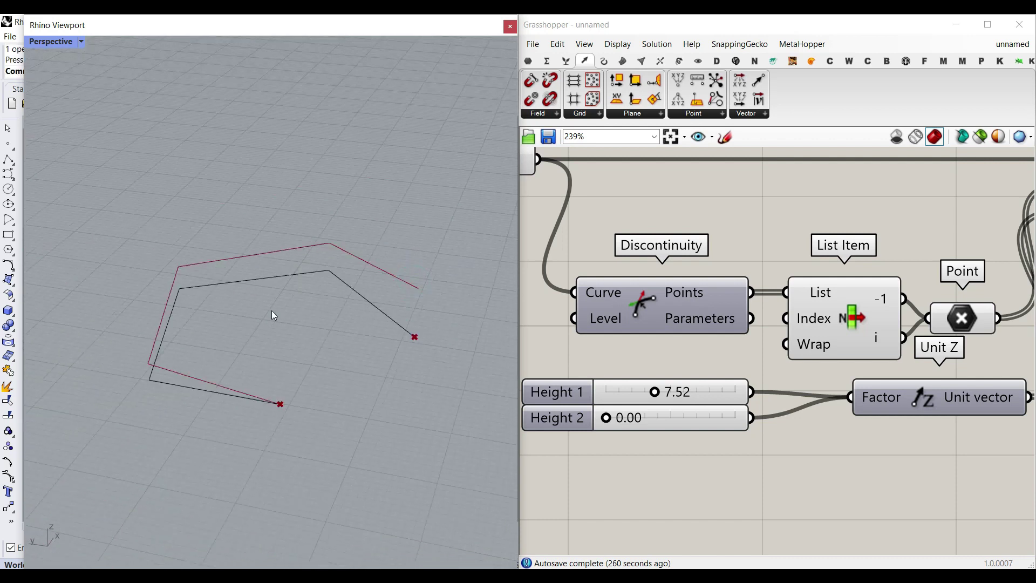
Try slider values, leaving Height 1 at 2.18 and Height 2 at 14.62.
drag(657, 397, 682, 395)
drag(608, 416, 619, 396)
scroll(222, 347, down, 3)
scroll(749, 331, down, 3)
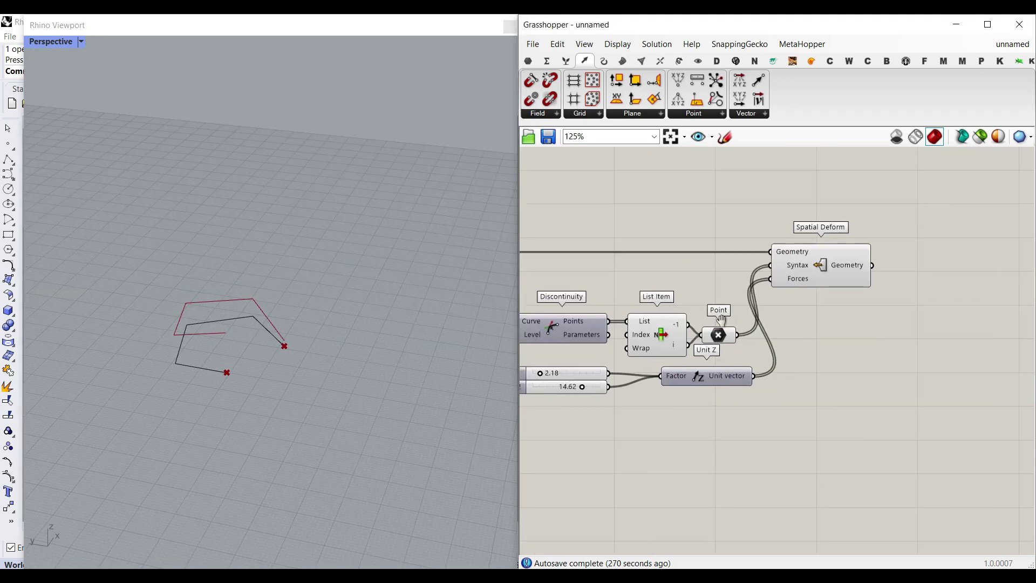
scroll(748, 331, up, 3)
Place a Spatial Deform (custom) component from Transform > Morph on the canvas.
scroll(302, 361, up, 3)
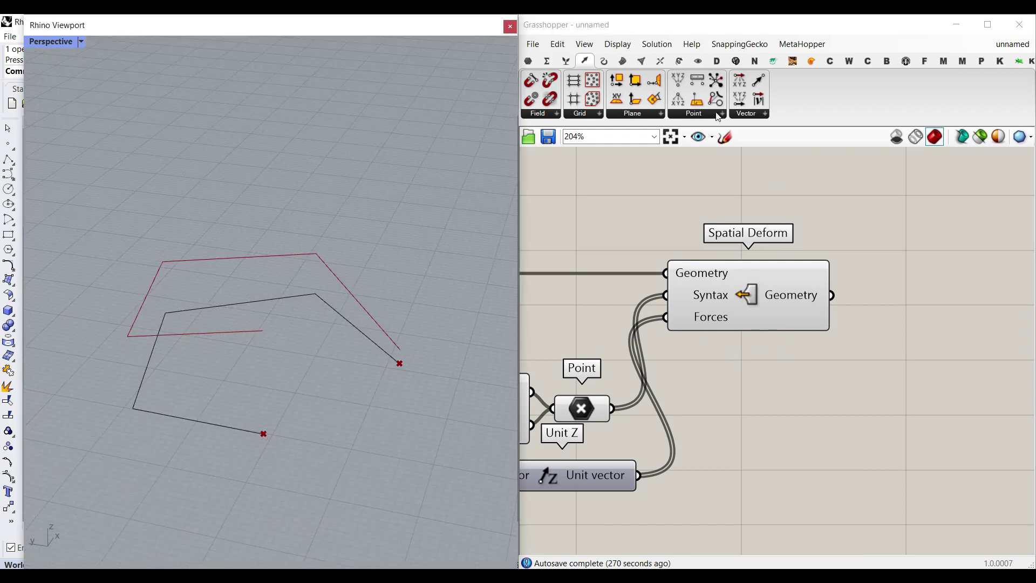
click(679, 61)
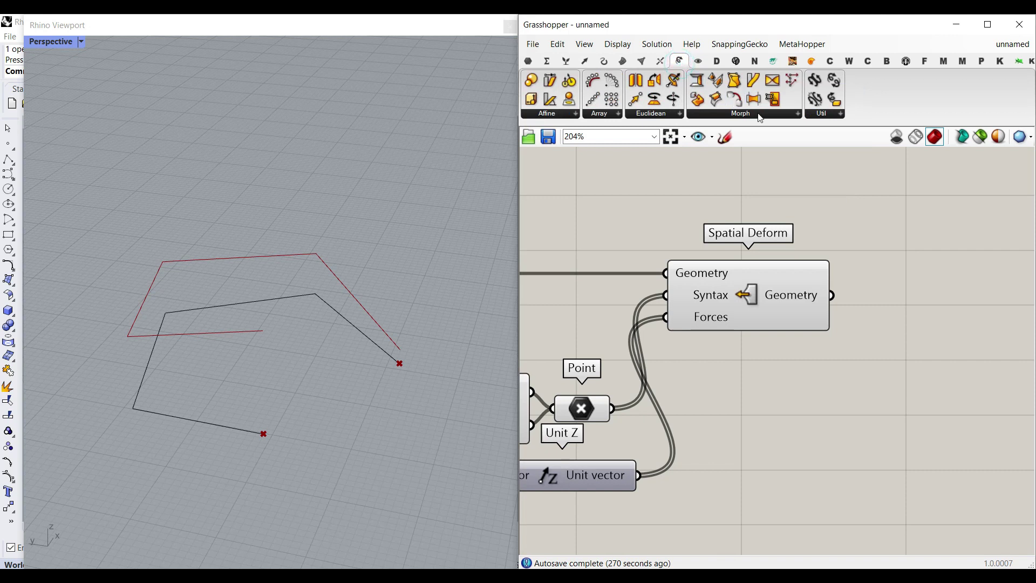
click(760, 114)
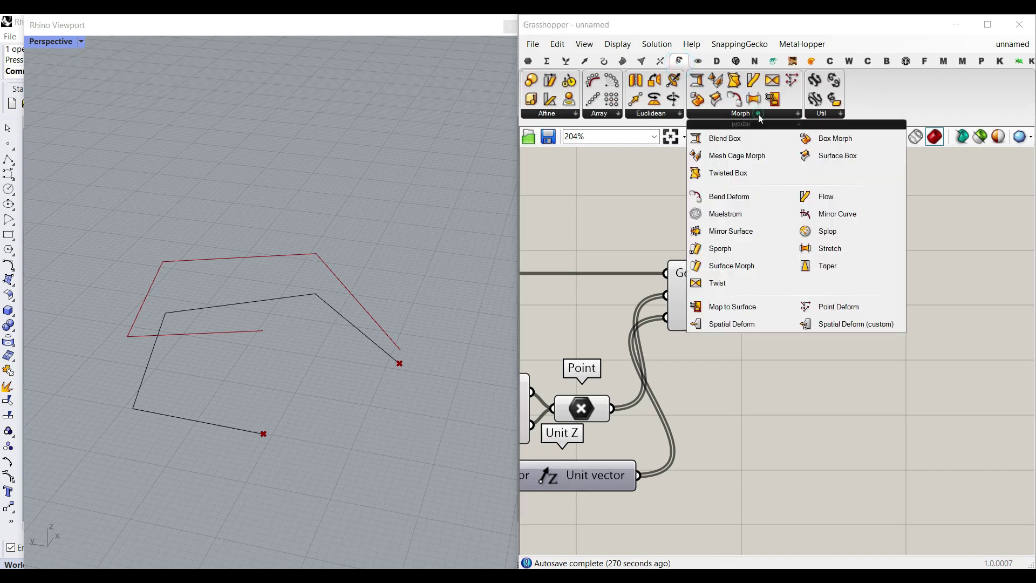
click(865, 331)
click(766, 386)
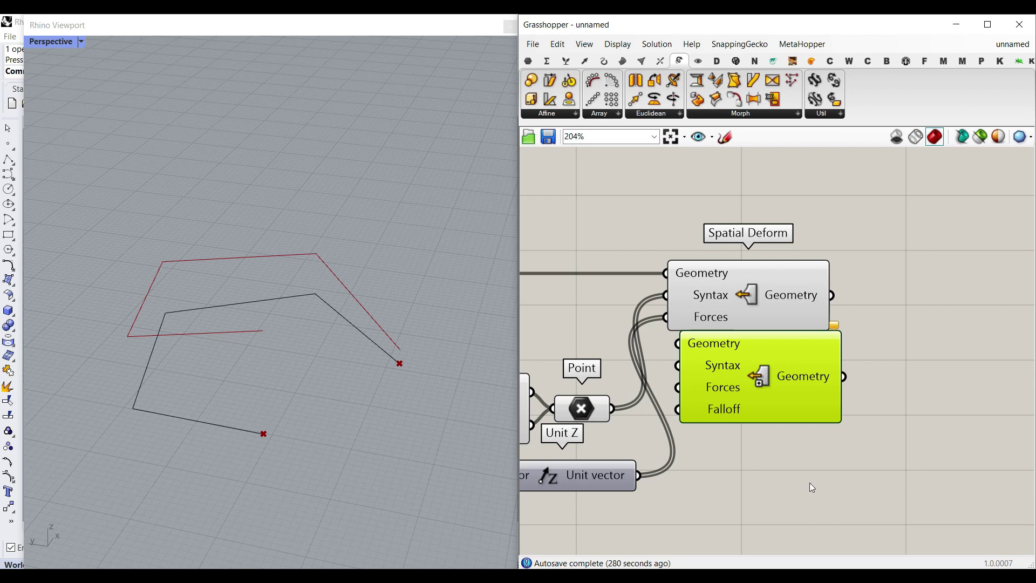
Delete the old Spatial Deform and move the custom component into its place.
click(750, 293)
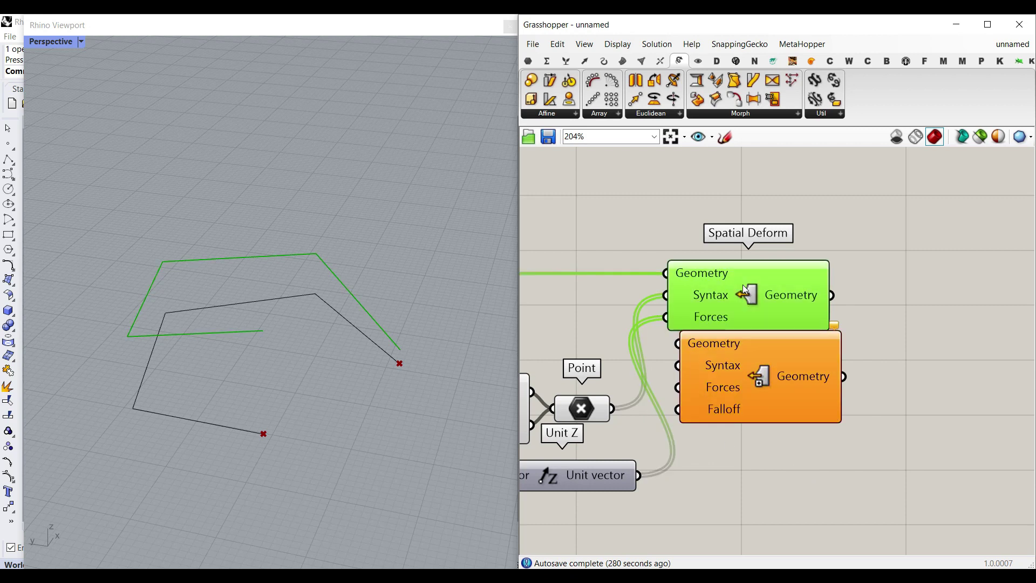
key(Delete)
drag(771, 379, 765, 333)
scroll(761, 328, down, 3)
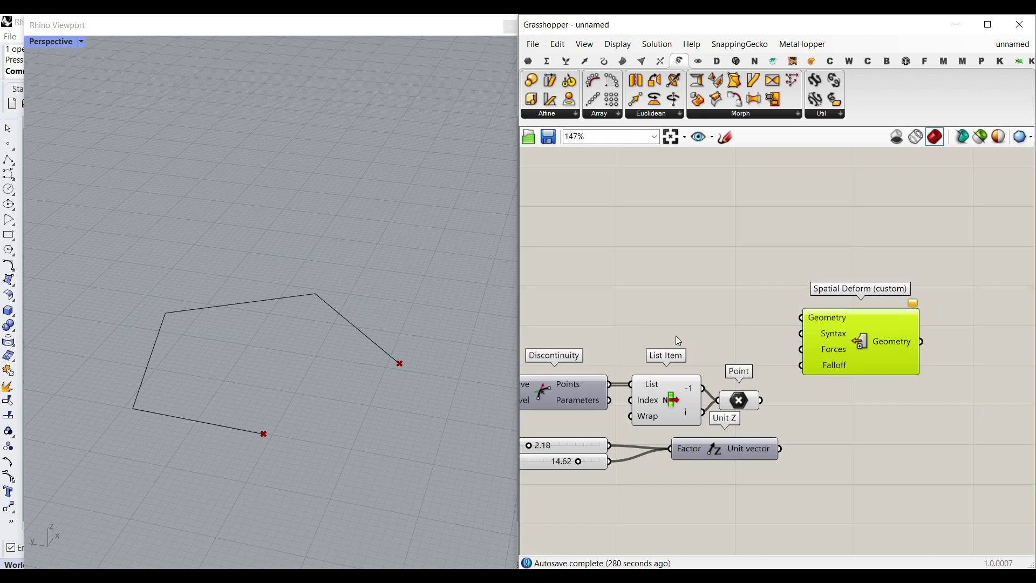
Connect Curve to Geometry, Point to Syntax and Unit vector to Forces.
drag(582, 311, 904, 326)
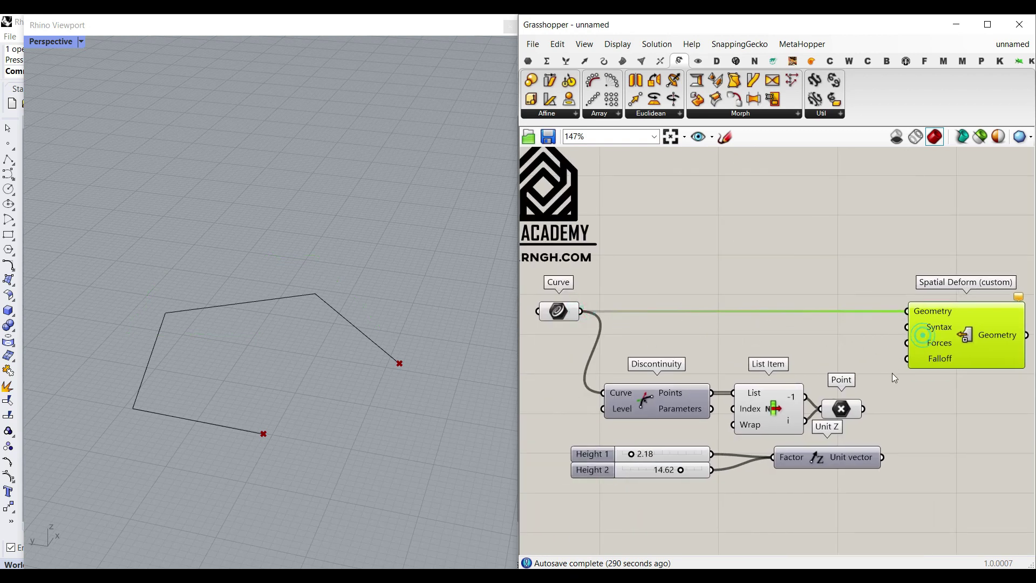
scroll(891, 374, up, 1)
drag(858, 413, 909, 318)
drag(880, 471, 910, 336)
Bring up the options menu for the Falloff input.
right_drag(951, 425, 801, 403)
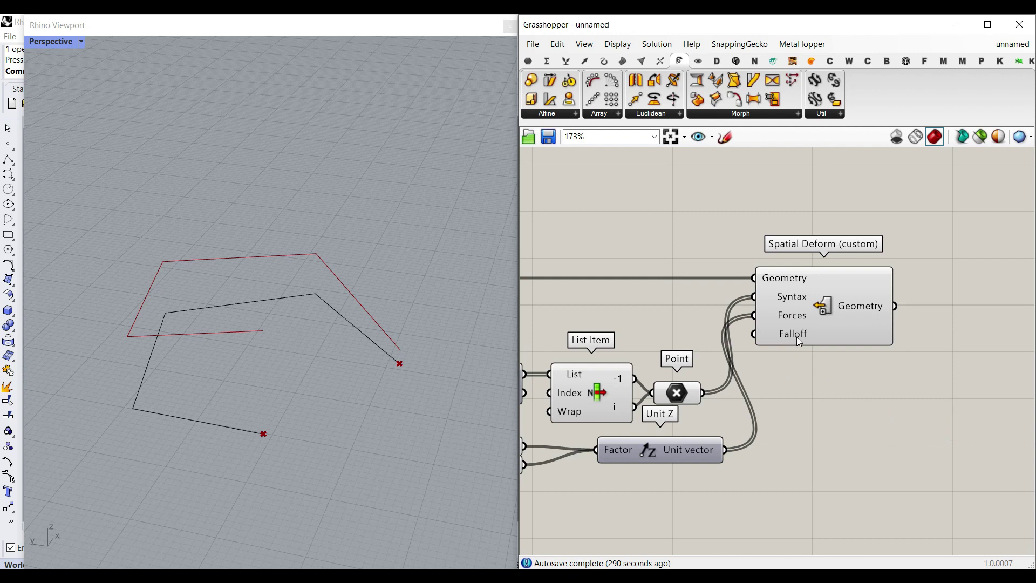
mouse_move(798, 334)
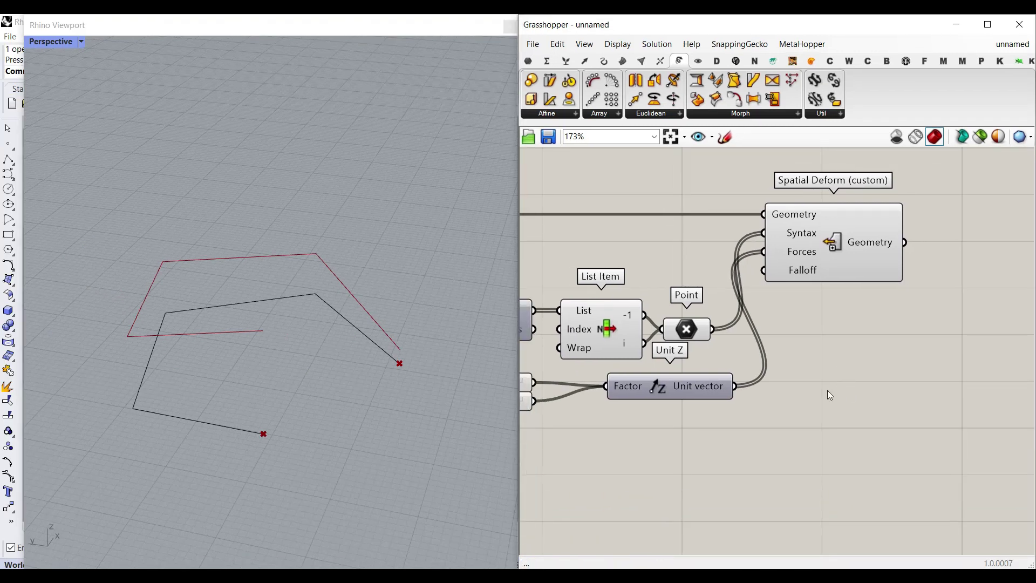
right_click(802, 284)
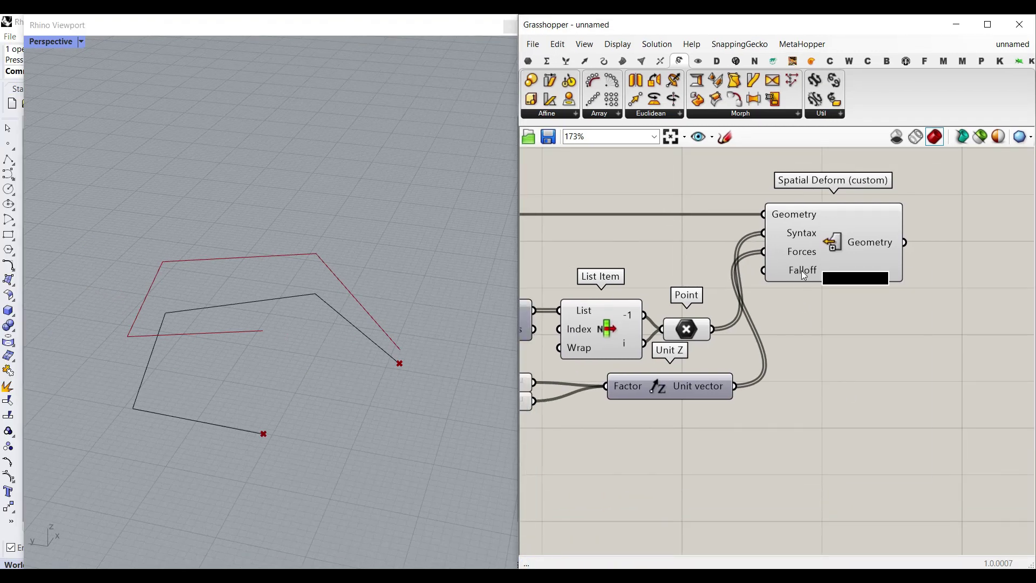